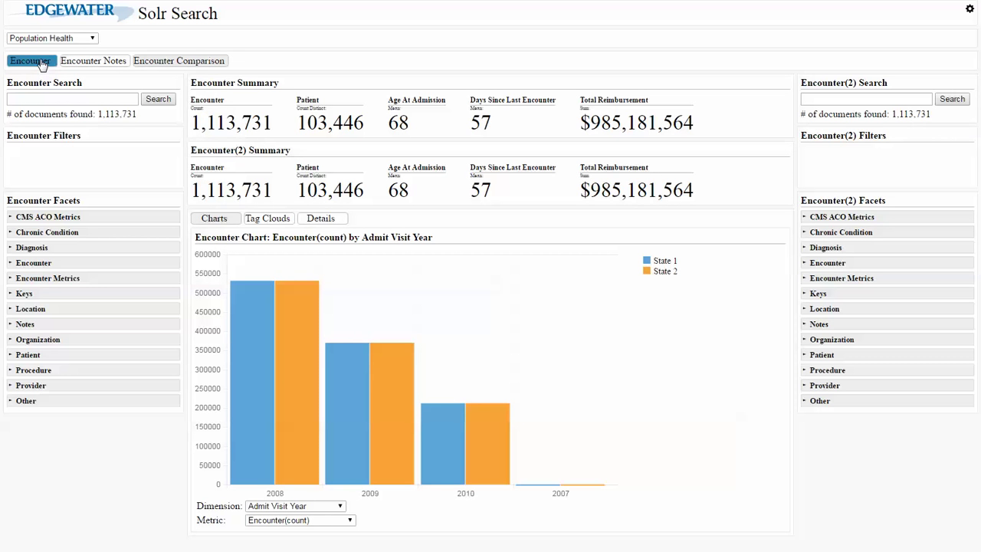
# In the Encounter view, search the documents for Mitral and remove that search filter again.
pyautogui.click(43, 64)
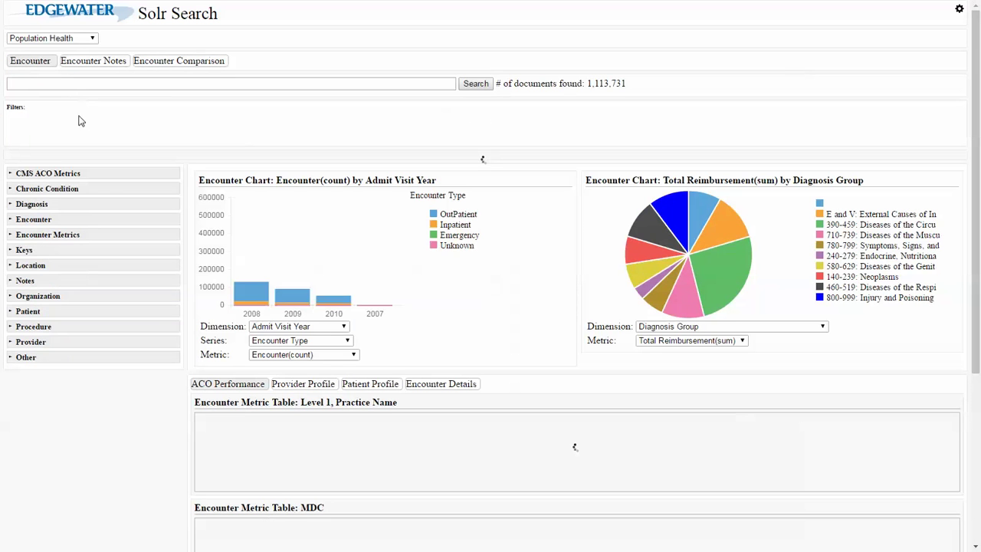
pyautogui.click(84, 86)
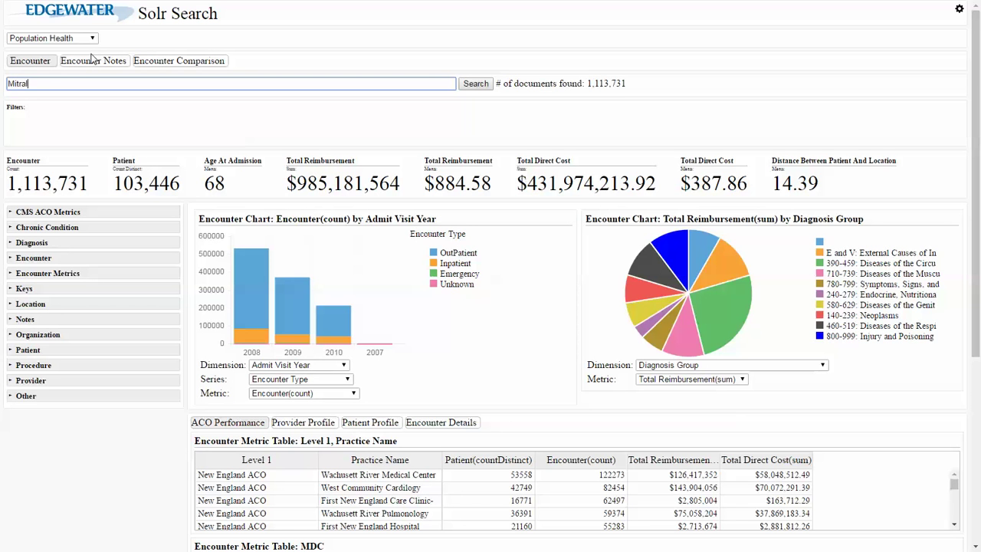
pyautogui.press('Return')
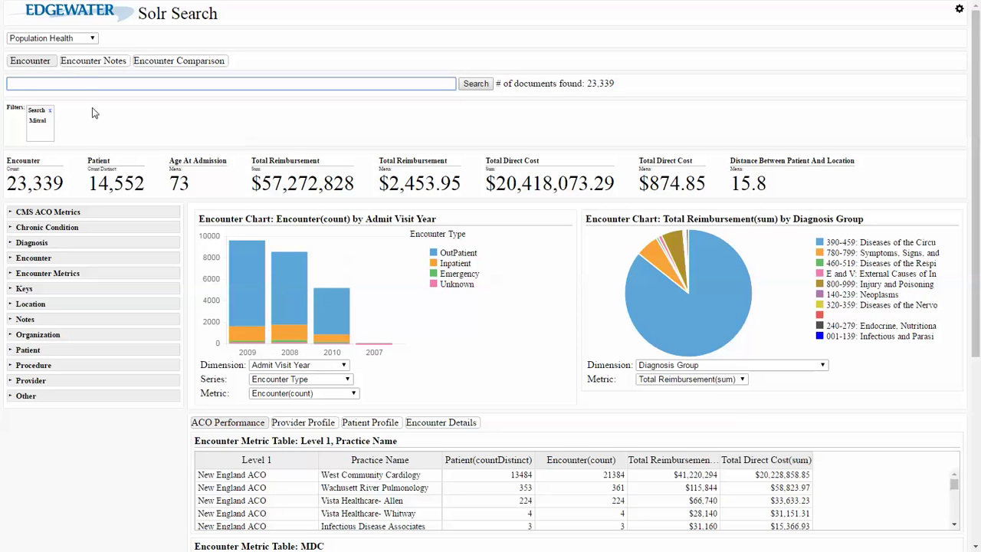
pyautogui.click(50, 112)
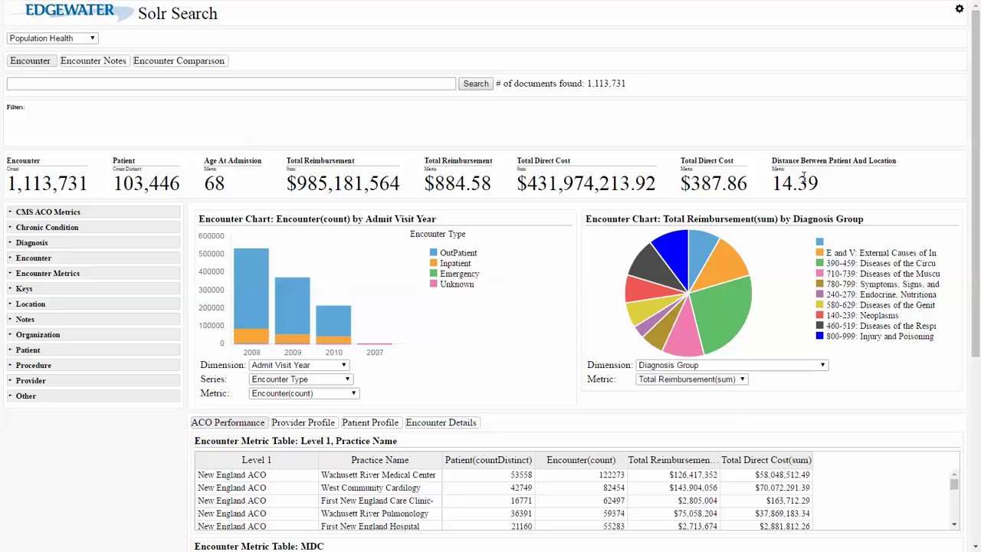
# Examine the facets available under CMS ACO Metrics, Chronic Condition and Diagnosis, including the Diagnosis Type values.
pyautogui.click(10, 214)
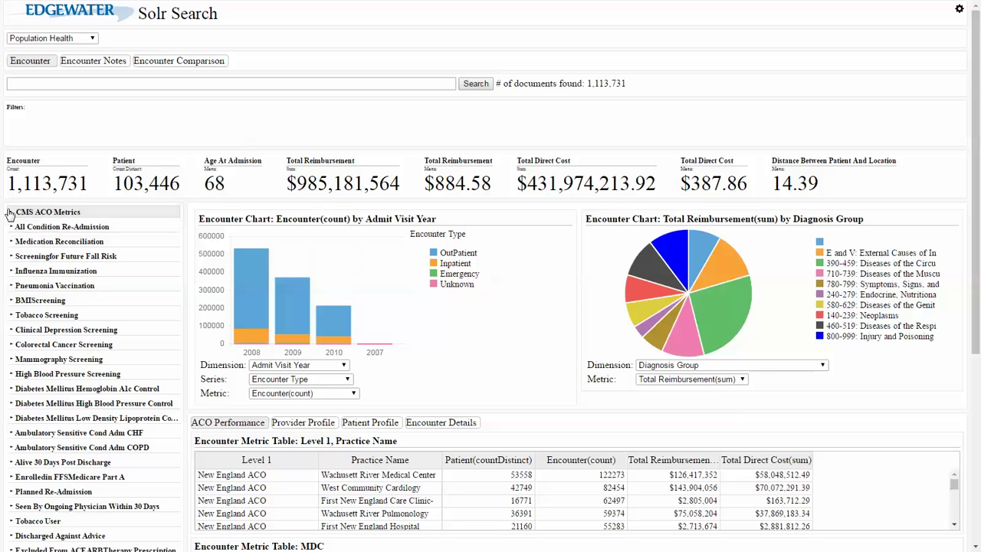
pyautogui.click(10, 214)
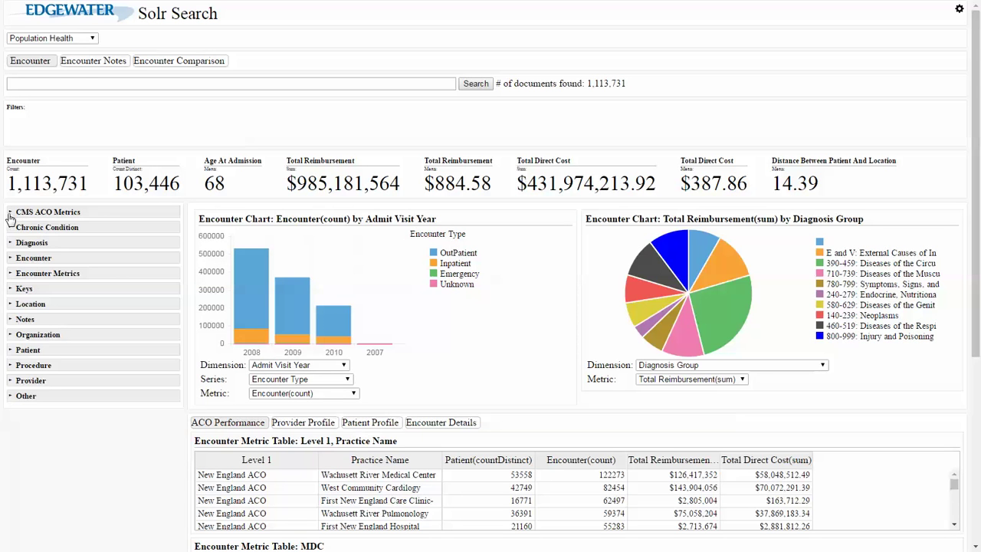
pyautogui.click(11, 228)
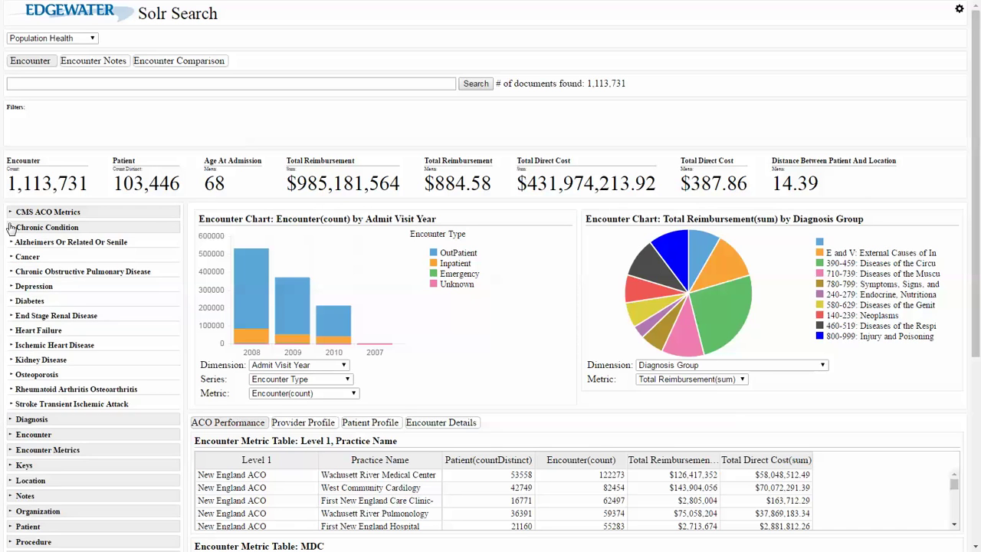
pyautogui.click(11, 228)
pyautogui.click(10, 242)
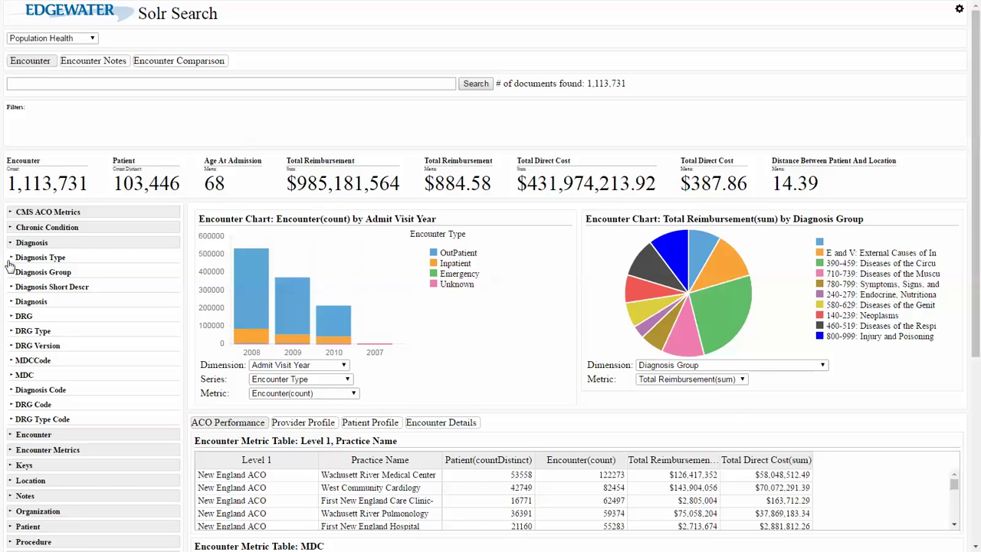
pyautogui.click(10, 258)
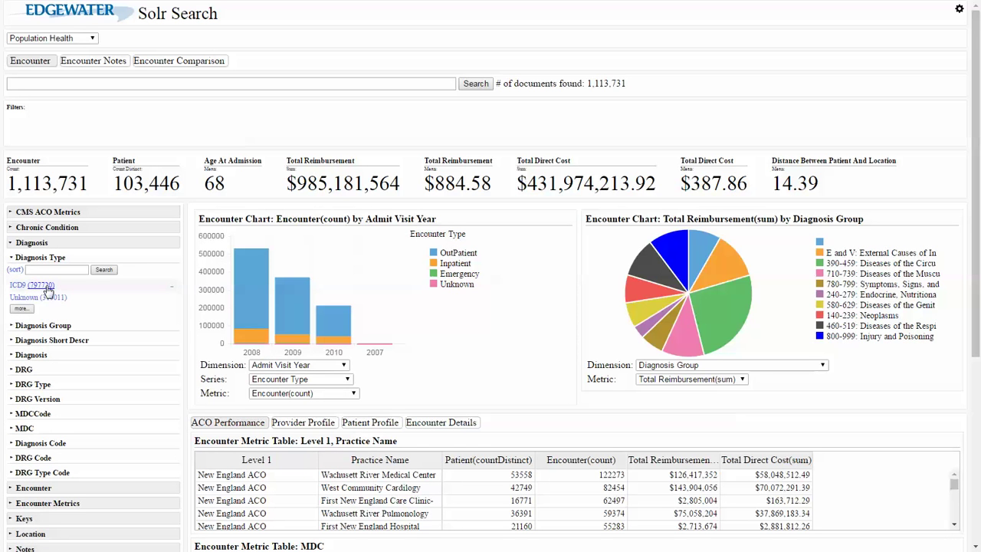
pyautogui.click(12, 259)
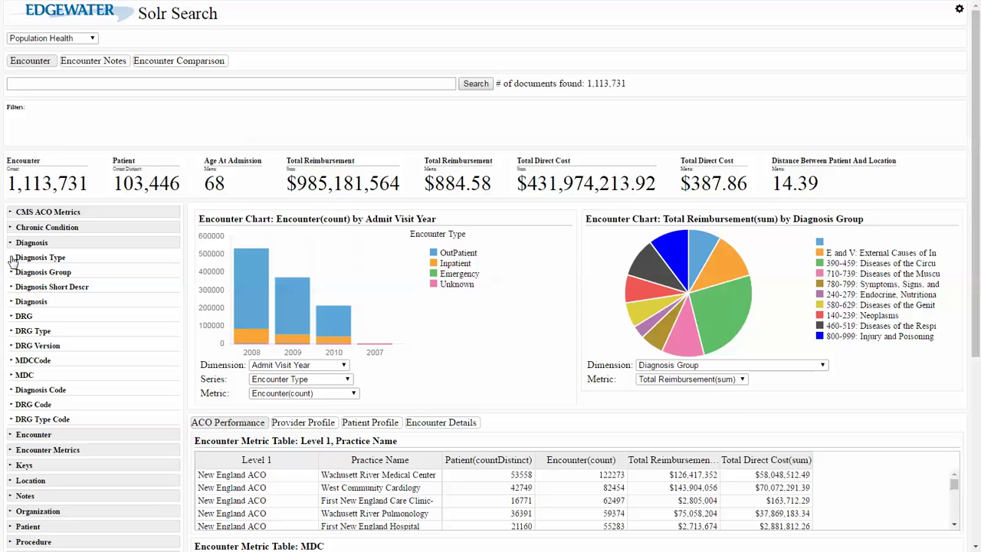
pyautogui.click(11, 242)
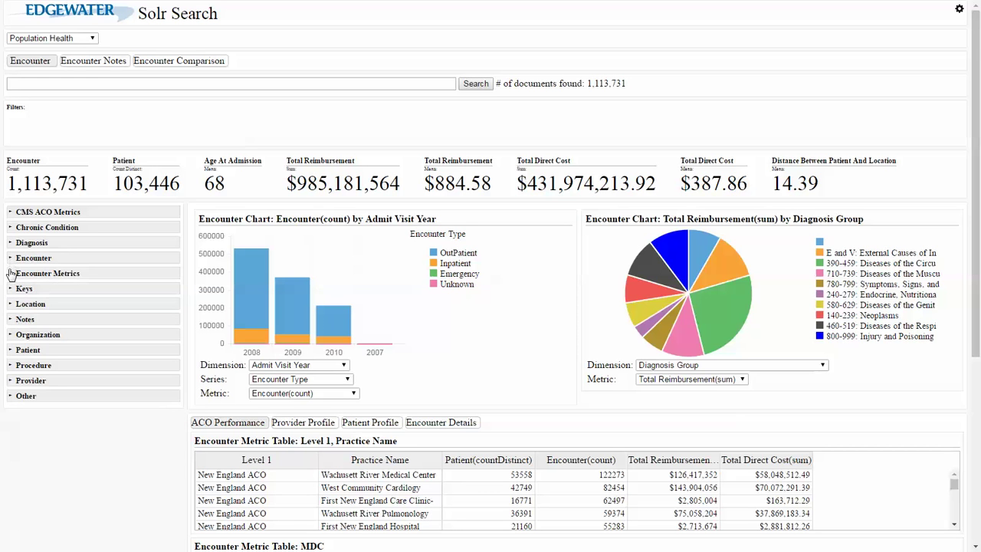
# Filter the encounters to the Age At Admission range 40 - 50, and remove the filter again.
pyautogui.click(11, 274)
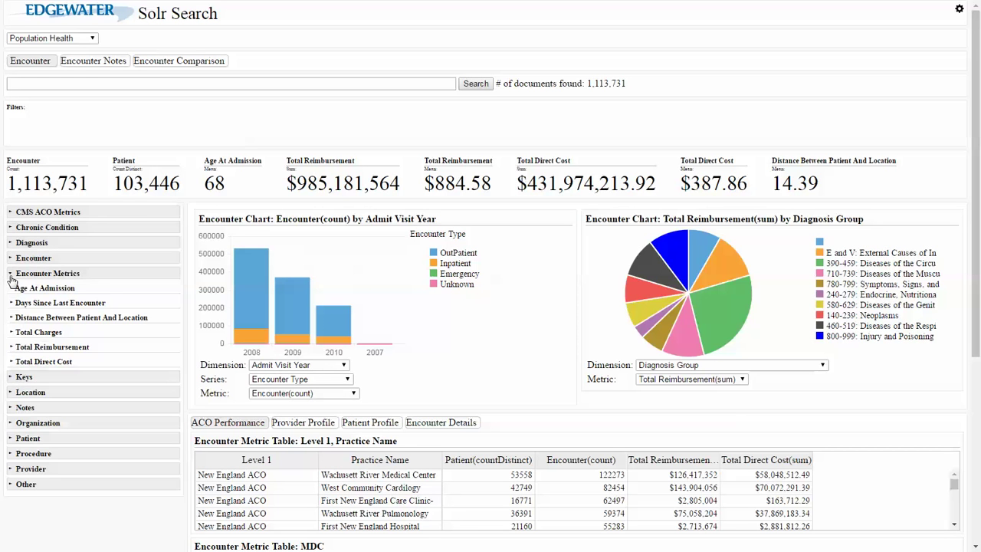
pyautogui.click(12, 289)
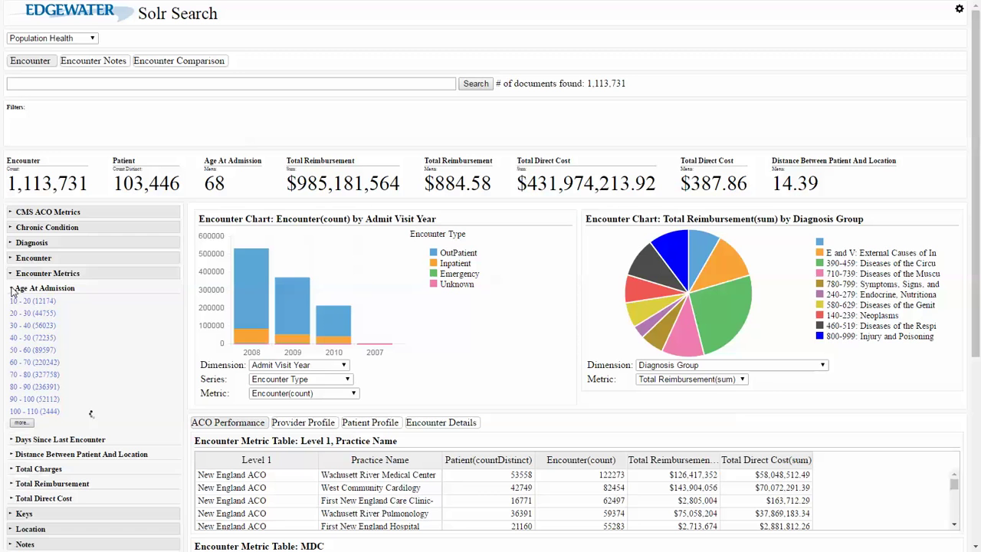
pyautogui.click(17, 339)
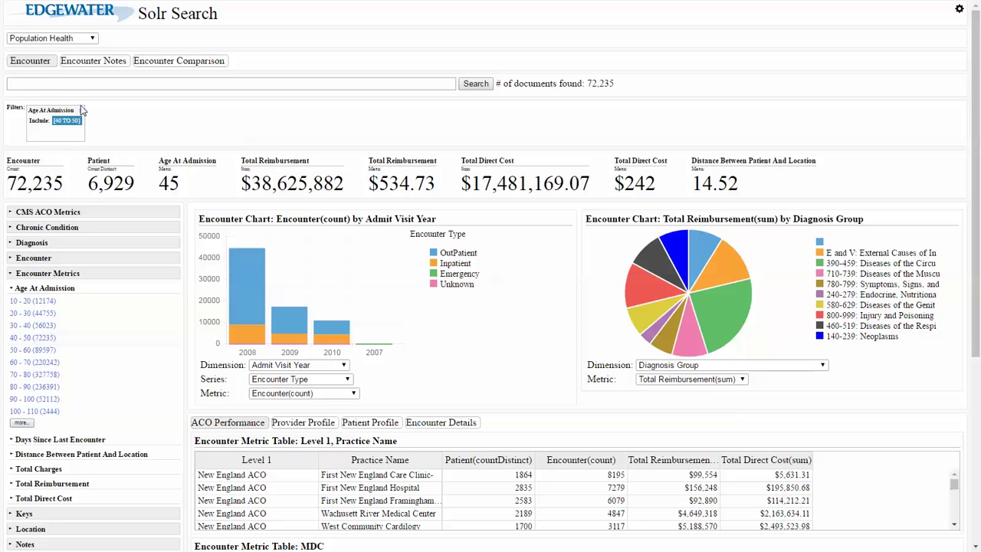
pyautogui.click(23, 344)
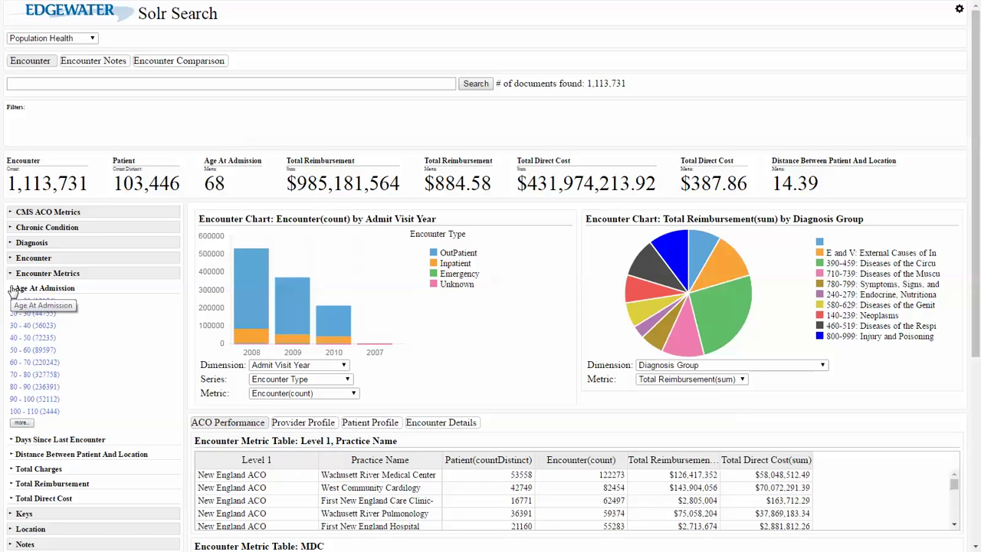
pyautogui.click(12, 288)
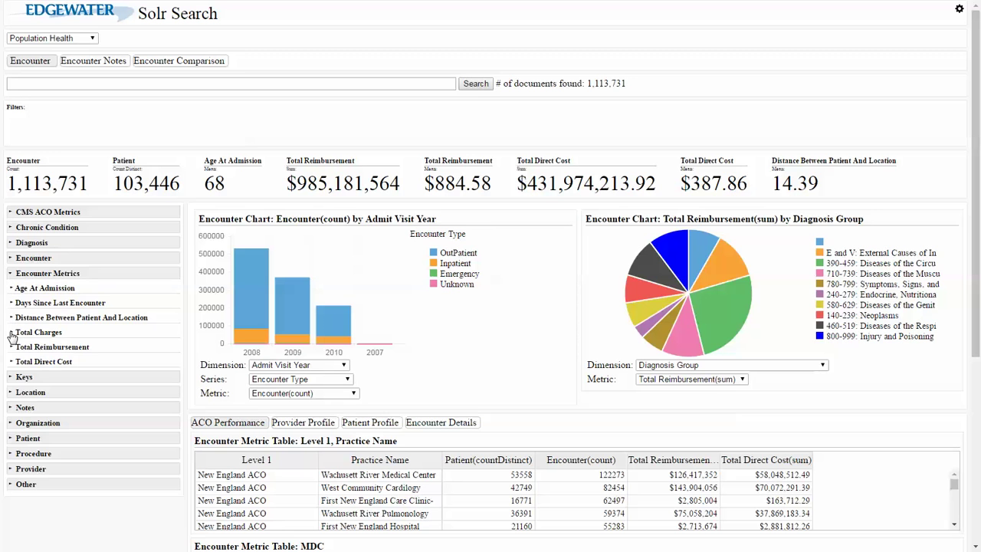
pyautogui.click(9, 276)
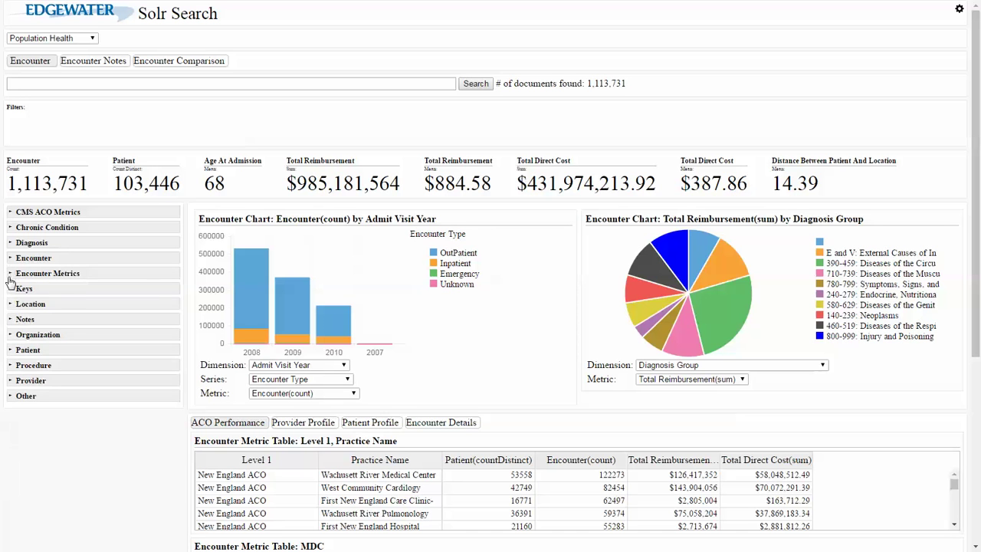
# Exclude Wachusett River Medical Center from the encounters by its provider Practice Name, and remove that filter again.
pyautogui.click(10, 381)
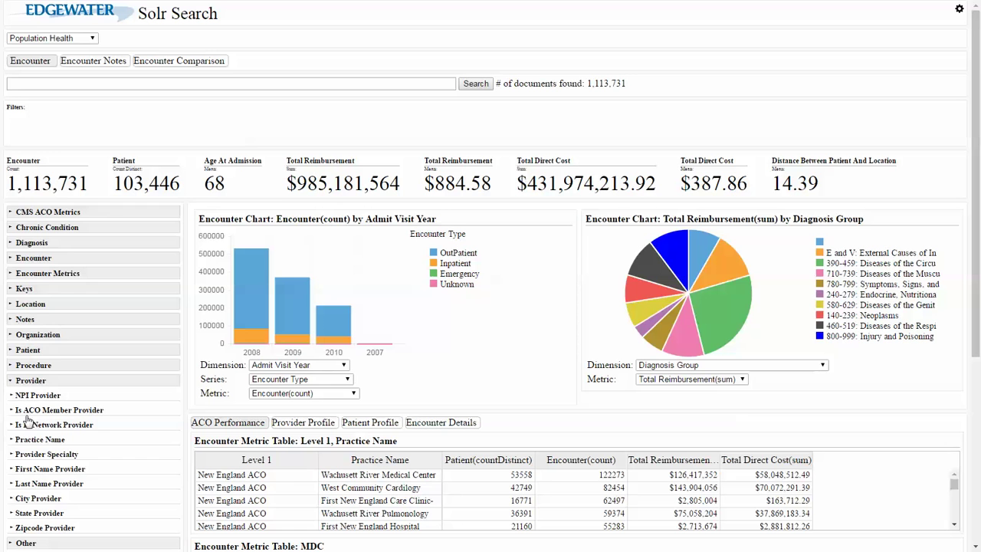
pyautogui.click(11, 440)
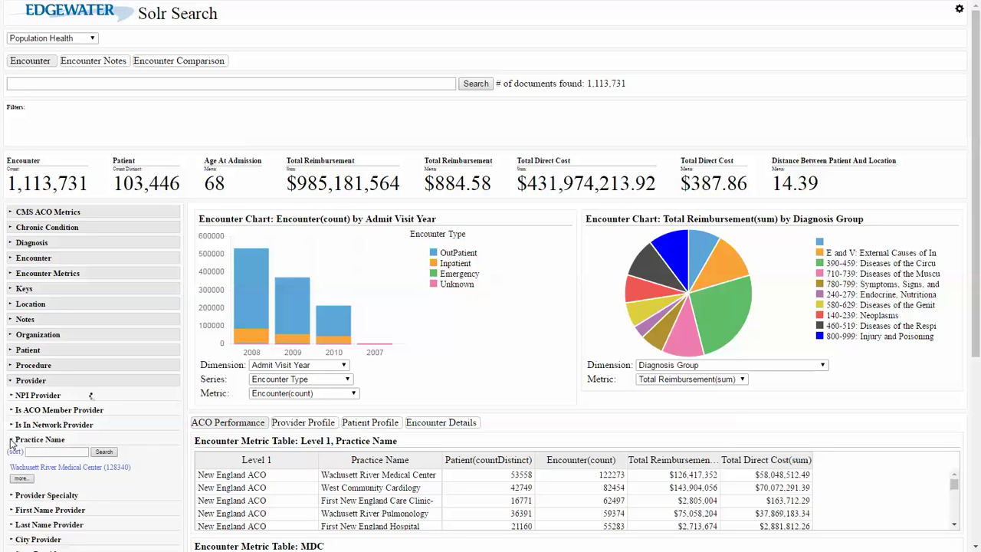
pyautogui.click(174, 471)
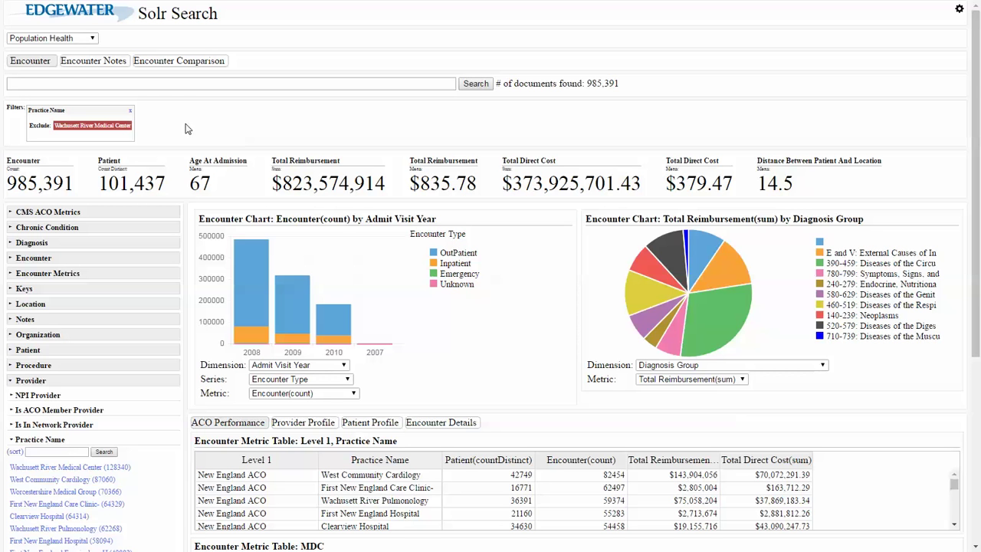
pyautogui.click(132, 114)
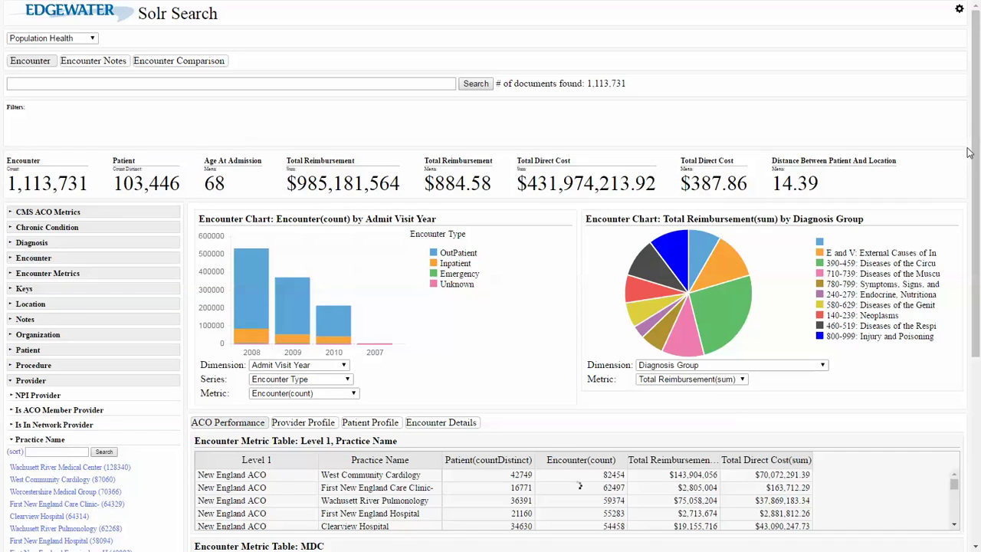
# Chart the encounter bars by Admit Visit Year Quarter, and change the dimension to Admit Visit Quarter.
pyautogui.moveTo(972, 153); pyautogui.dragTo(972, 187)
pyautogui.scroll(-1, 972, 196)
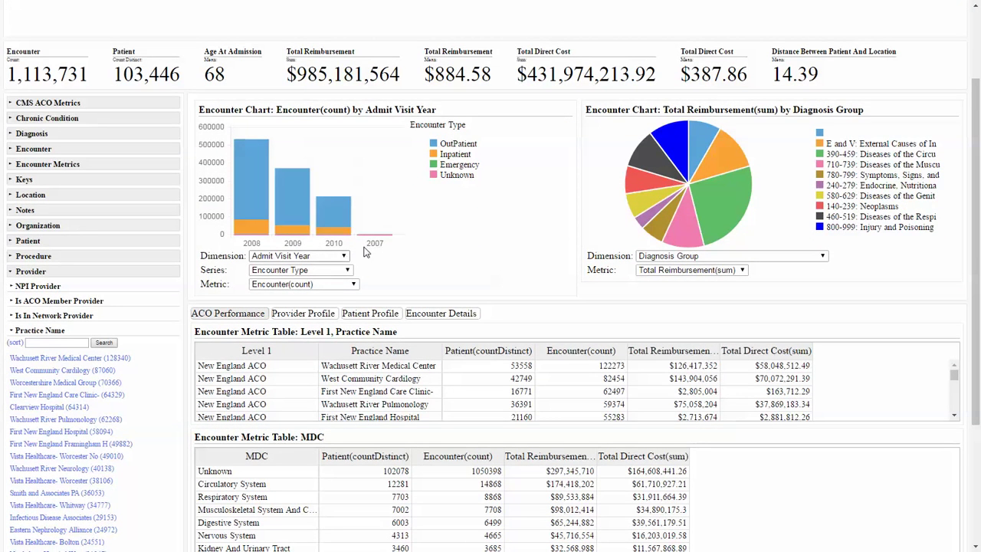
pyautogui.click(340, 257)
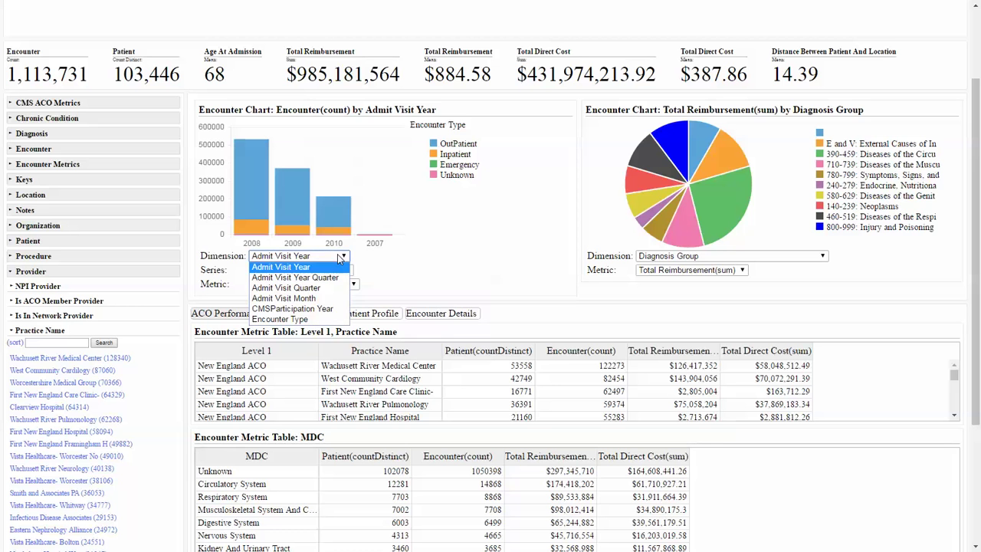
pyautogui.click(336, 277)
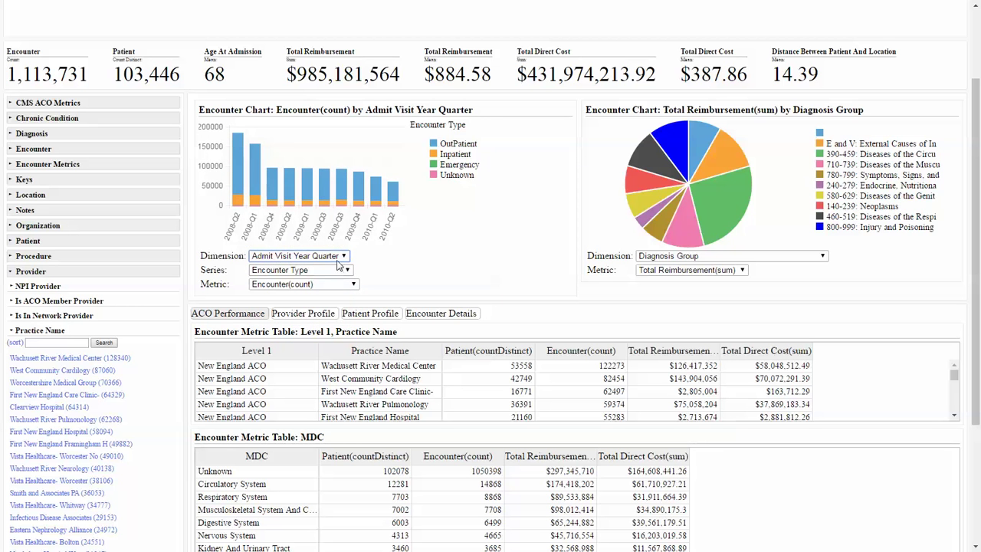
pyautogui.click(342, 257)
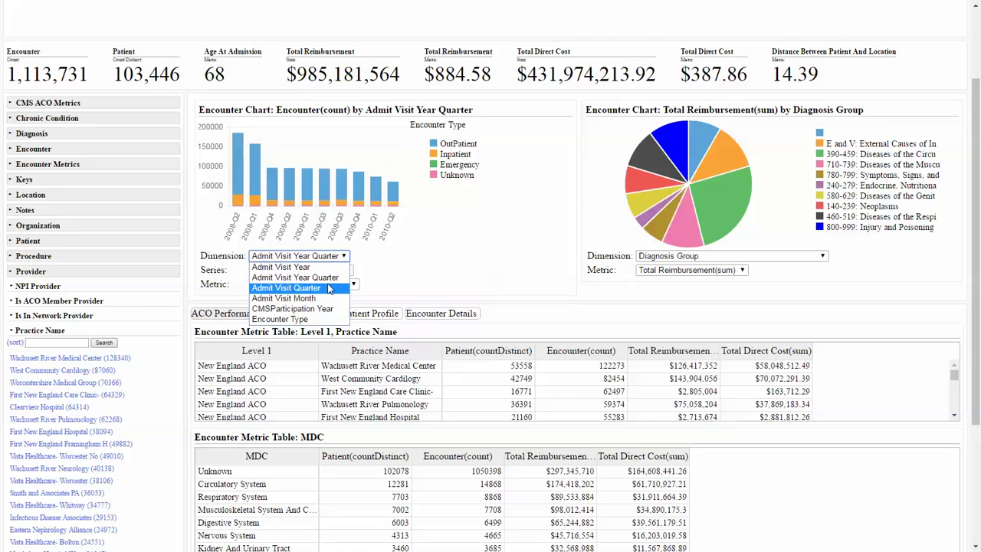
pyautogui.click(330, 287)
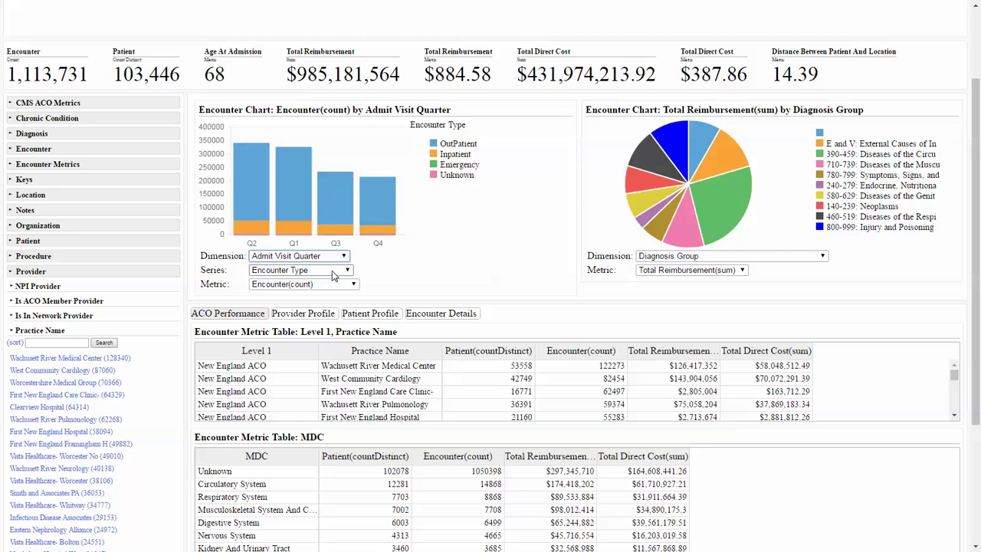
# Split the encounter bar chart by Level 1 Type, and change the series to Level 2.
pyautogui.click(333, 272)
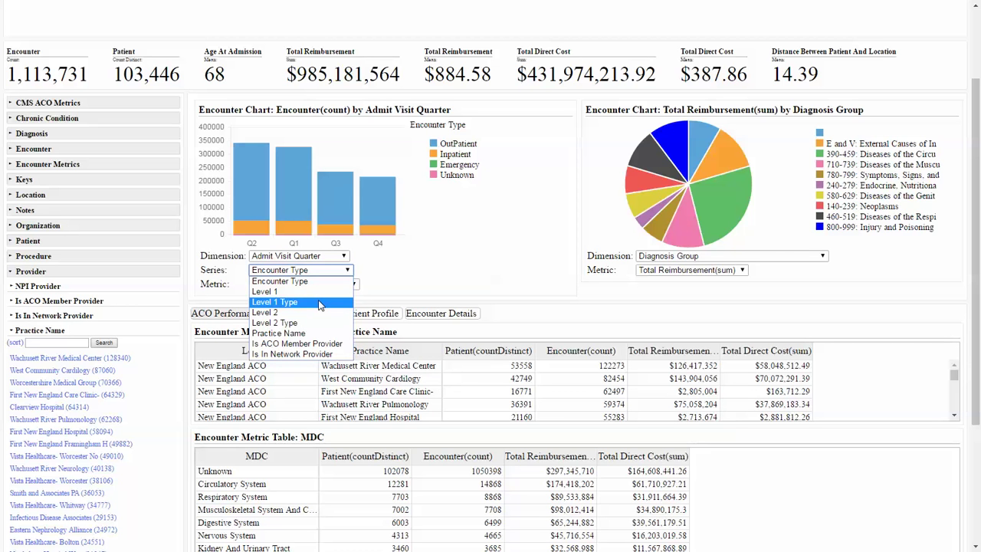
pyautogui.click(320, 303)
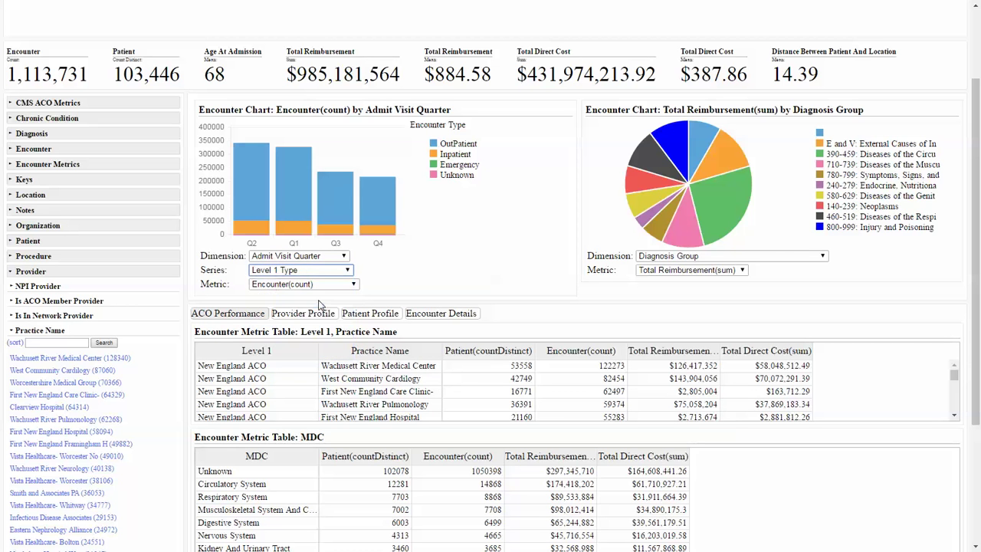
pyautogui.click(321, 272)
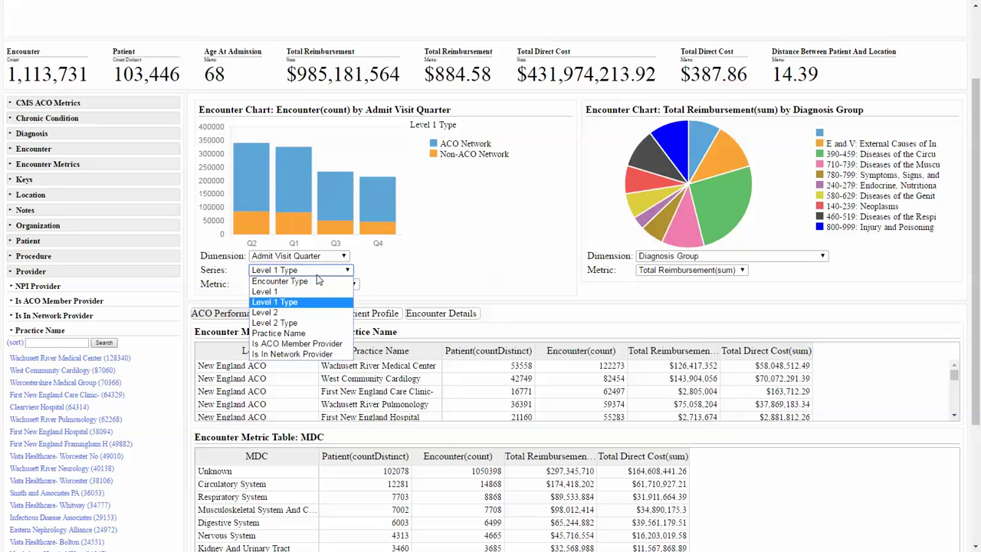
pyautogui.click(292, 313)
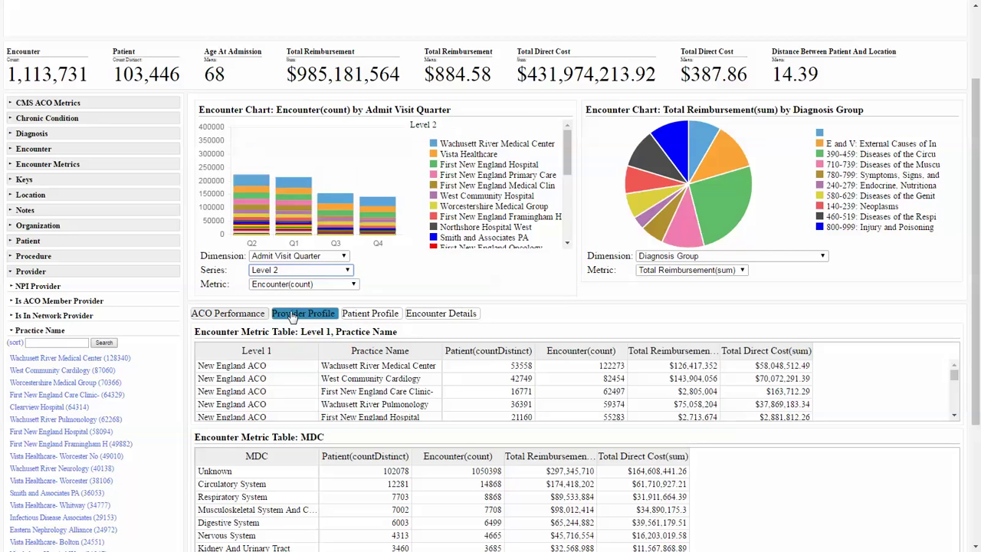
pyautogui.moveTo(568, 165)
pyautogui.mouseDown()
pyautogui.moveTo(569, 217)
pyautogui.moveTo(566, 168)
pyautogui.mouseUp()
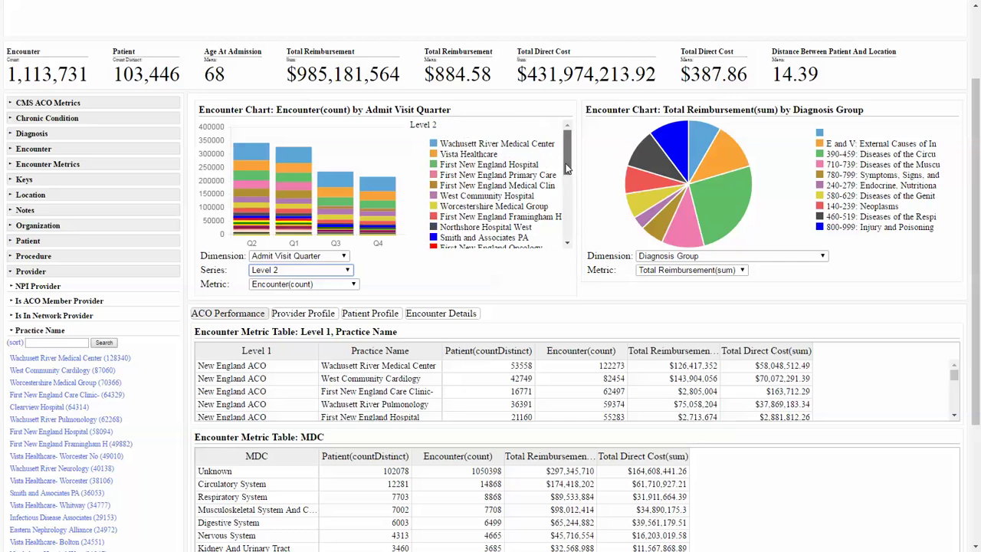
# Set the bar chart's metric to Patient(countDistinct), and change it to Total Reimbursement(sum).
pyautogui.click(338, 287)
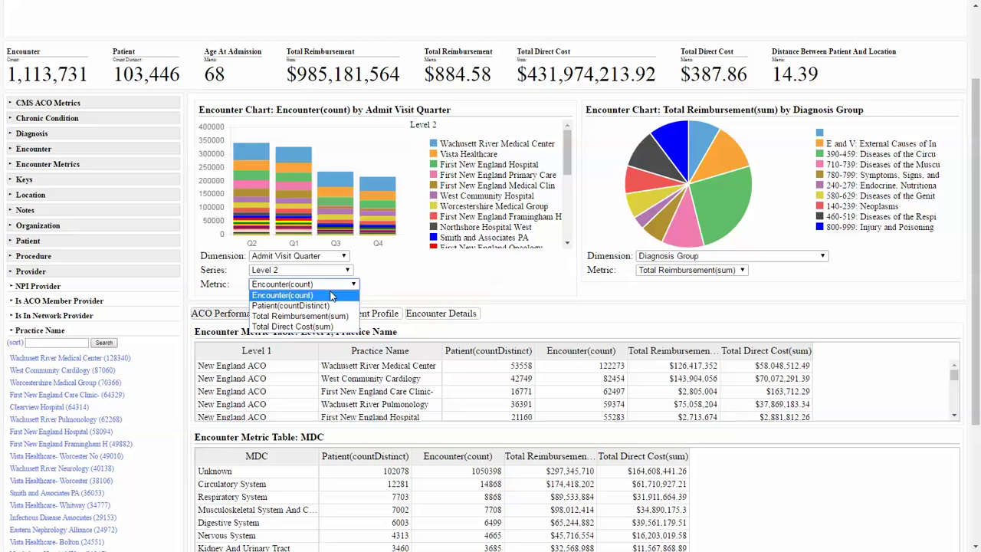
pyautogui.click(332, 306)
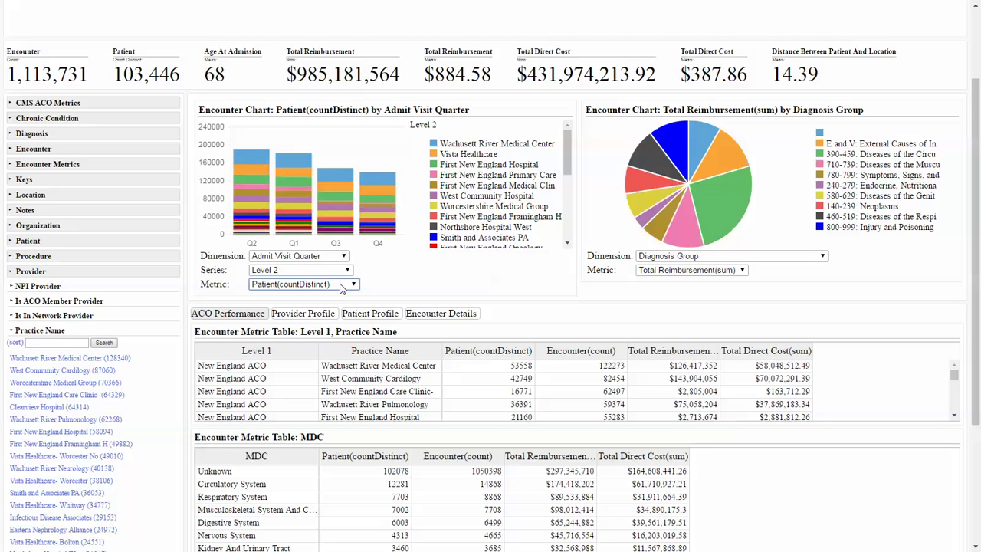
pyautogui.click(342, 287)
pyautogui.click(332, 316)
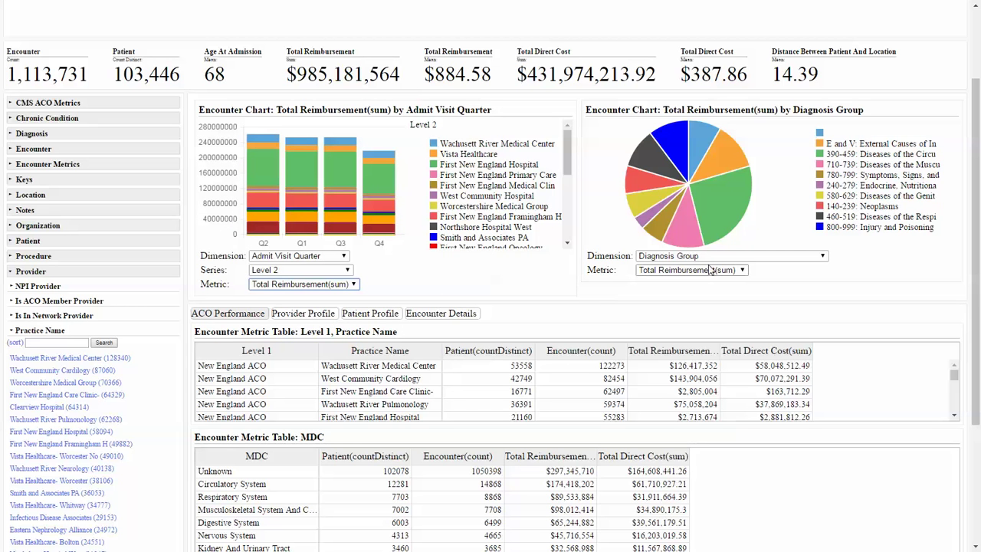
pyautogui.moveTo(734, 189)
pyautogui.scroll(1, 975, 202)
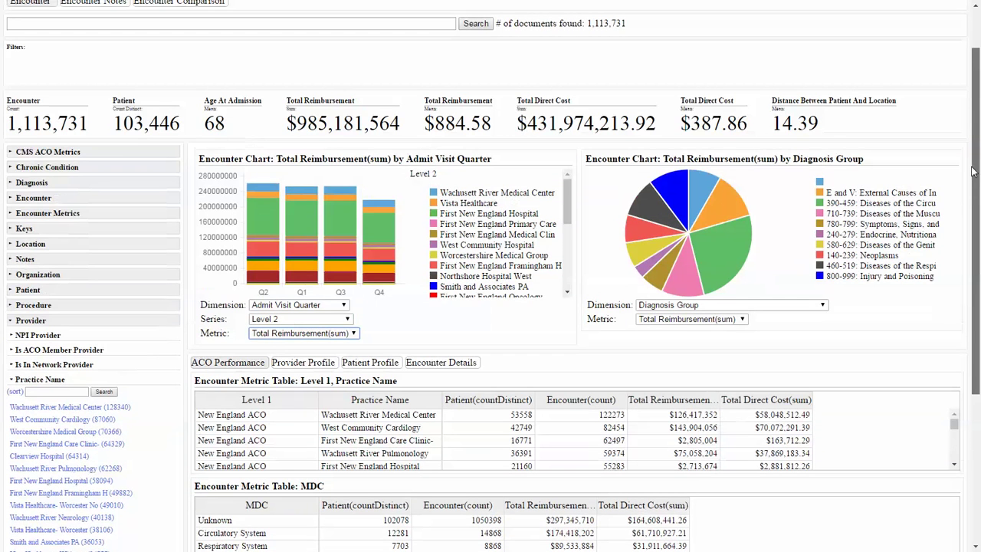
# Change the pie chart's dimension to Level 1, and switch it to Clinical Depression Screening.
pyautogui.click(820, 305)
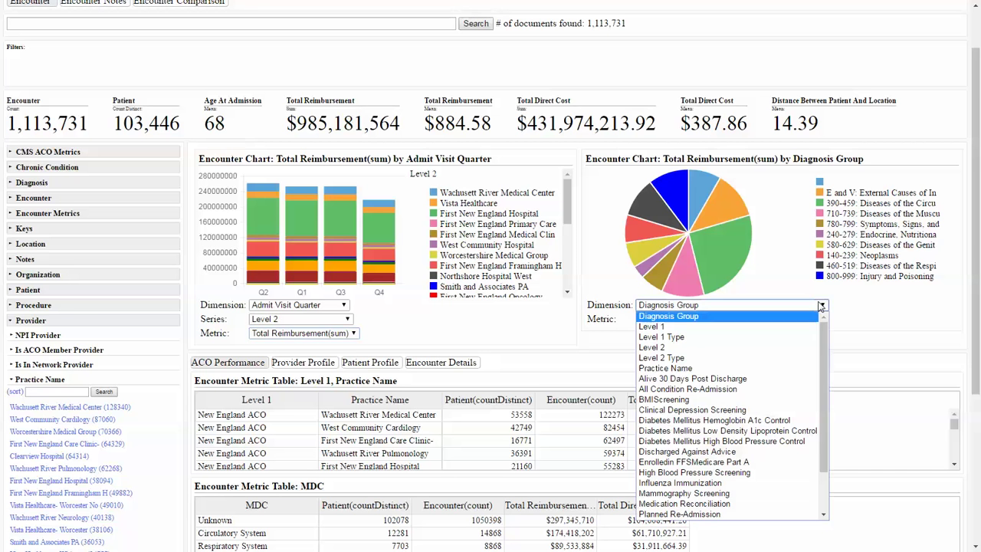
pyautogui.click(756, 333)
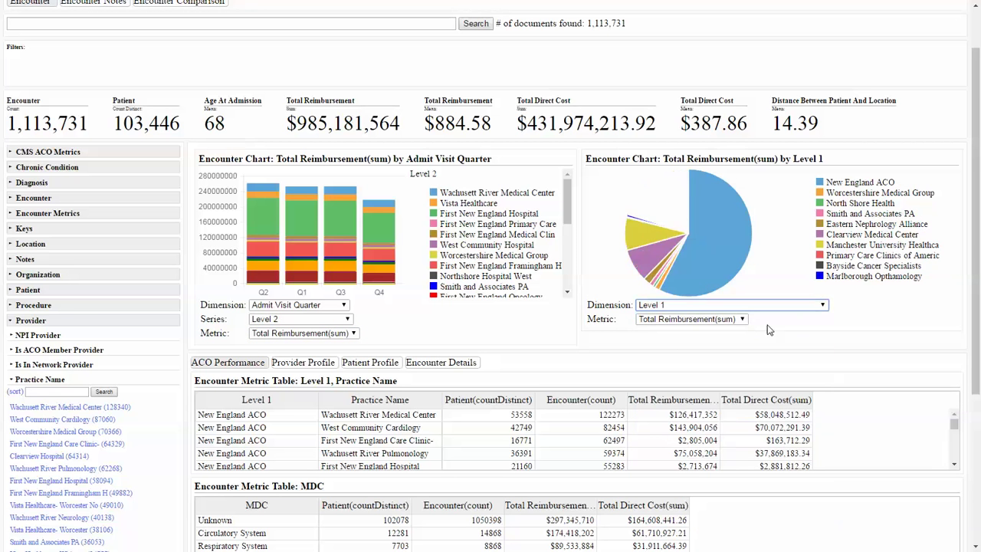
pyautogui.click(823, 307)
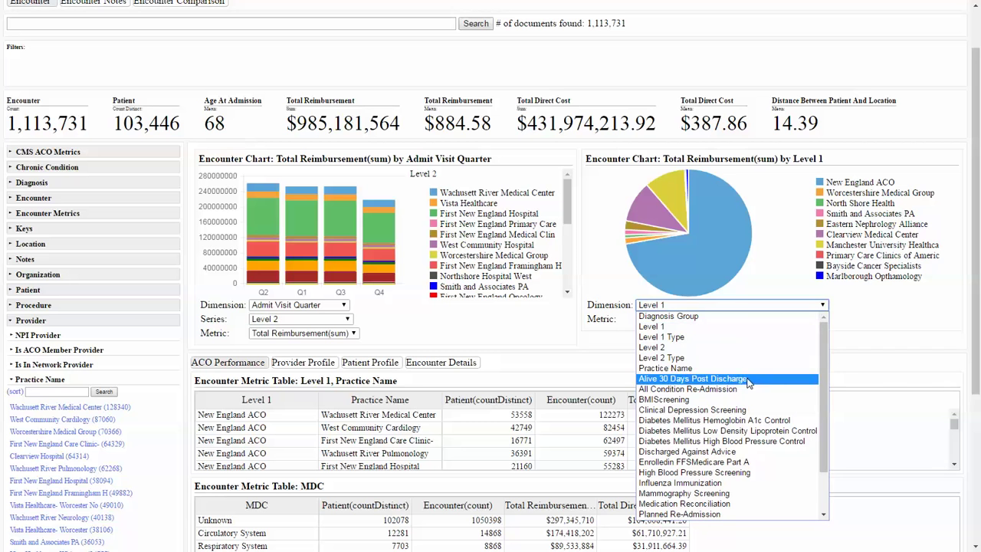
pyautogui.click(721, 413)
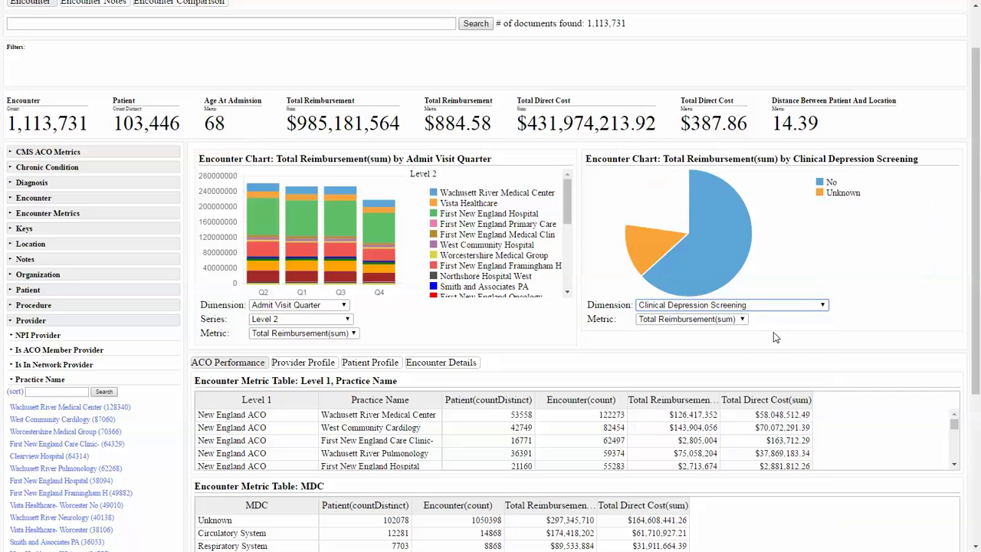
# Break the pie chart down by BMIScreening, and change its dimension to High Blood Pressure Screening.
pyautogui.click(823, 305)
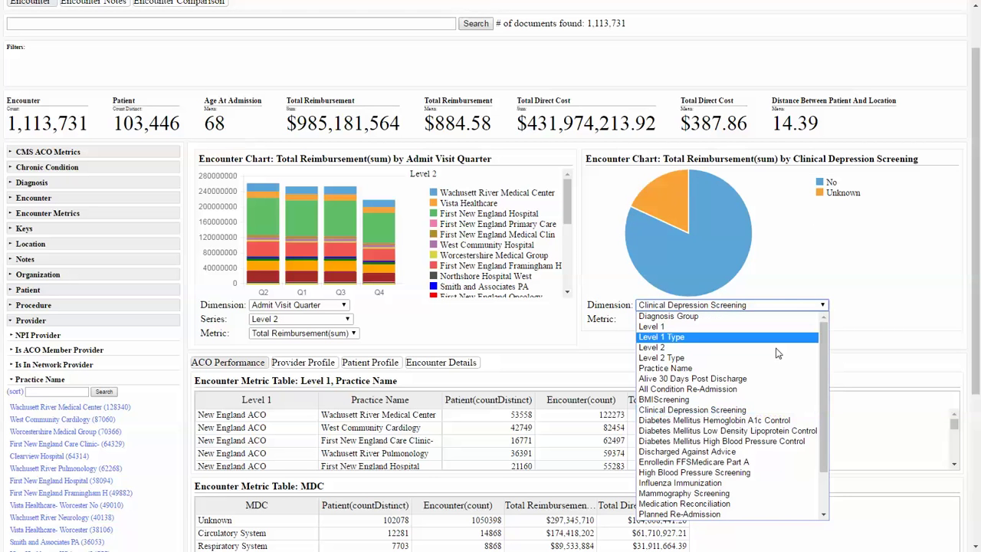
pyautogui.click(721, 402)
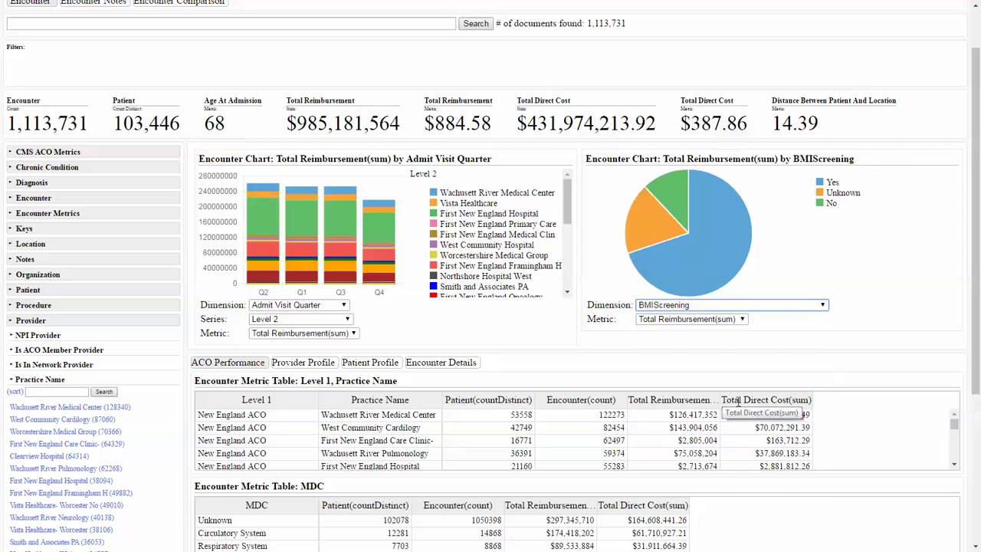
pyautogui.click(821, 306)
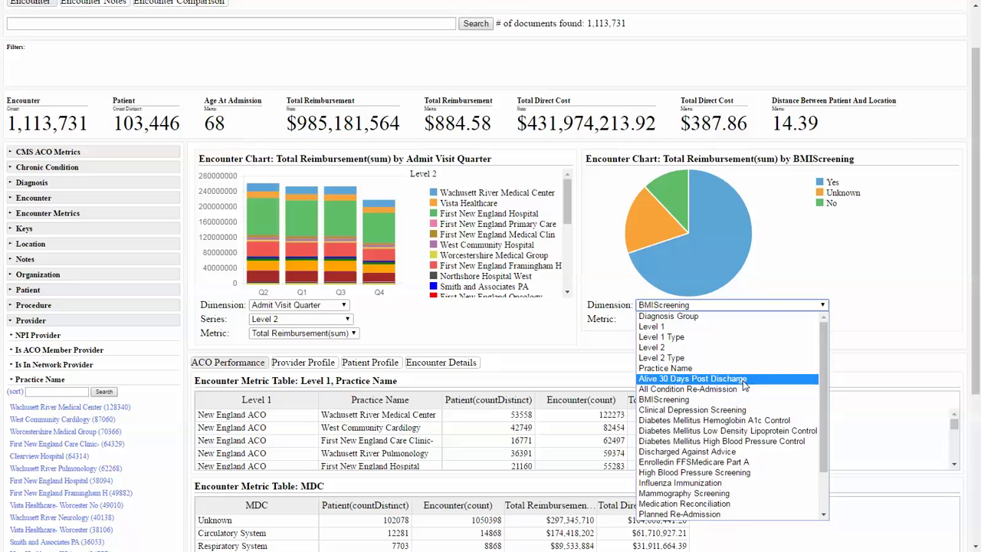
pyautogui.click(696, 473)
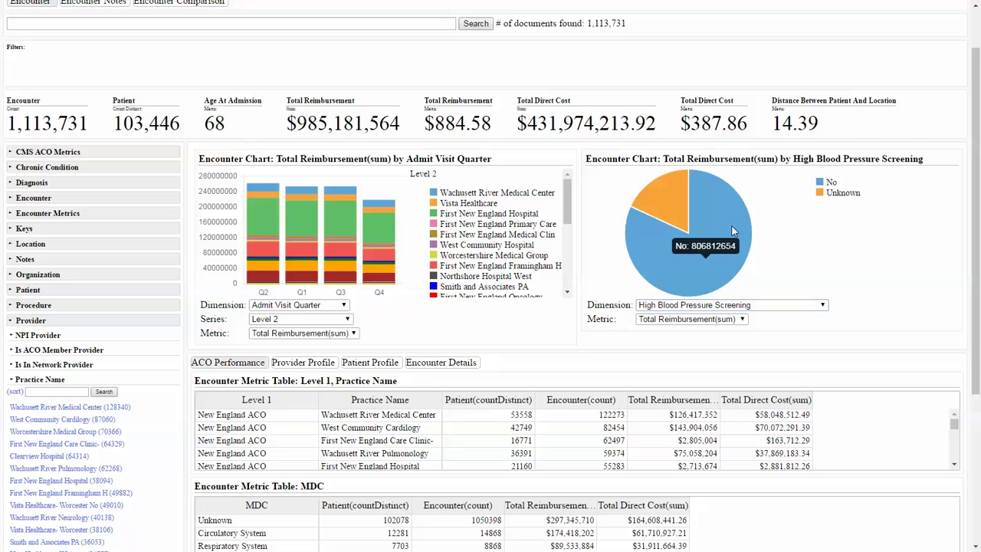
# Filter the encounters to the pie chart's No slice for High Blood Pressure Screening, and remove that filter again.
pyautogui.click(732, 232)
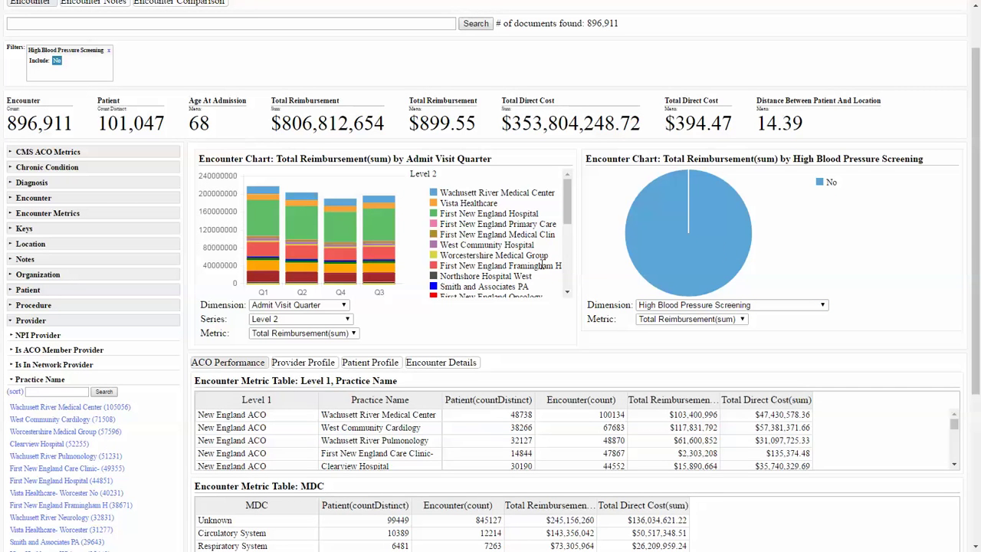
pyautogui.click(108, 52)
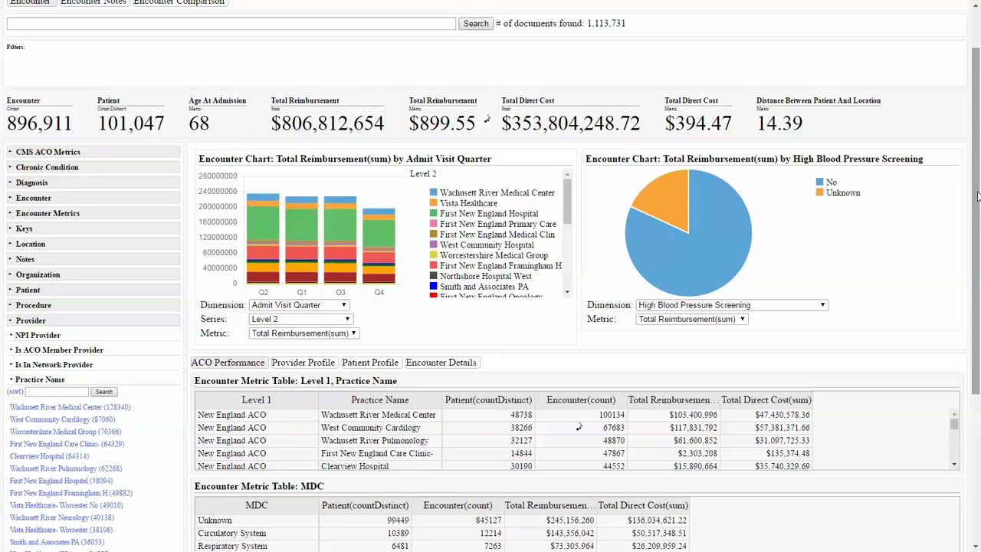
# Review the metric tables in Provider Profile and Patient Profile, including the further columns of the HIC Number table.
pyautogui.moveTo(977, 196); pyautogui.dragTo(979, 351)
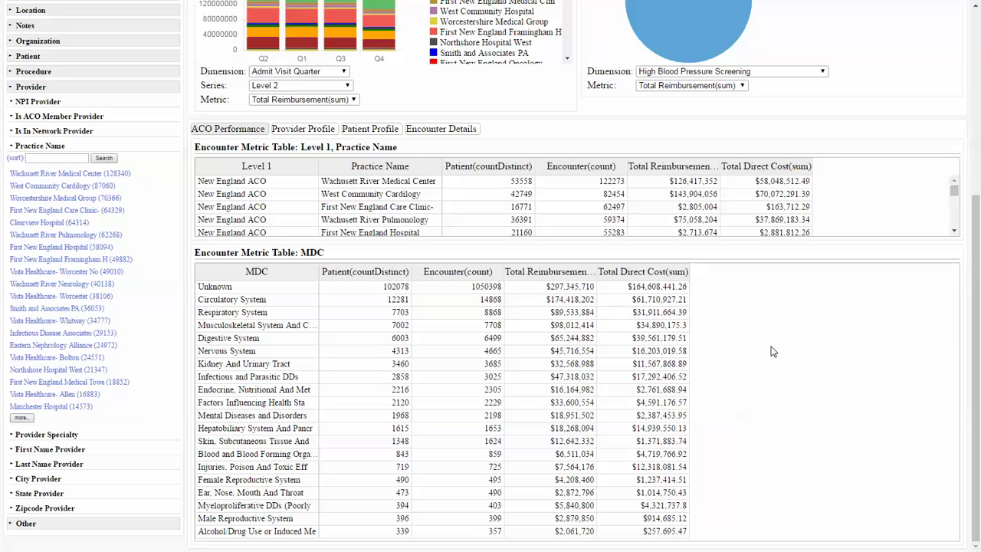
pyautogui.click(304, 131)
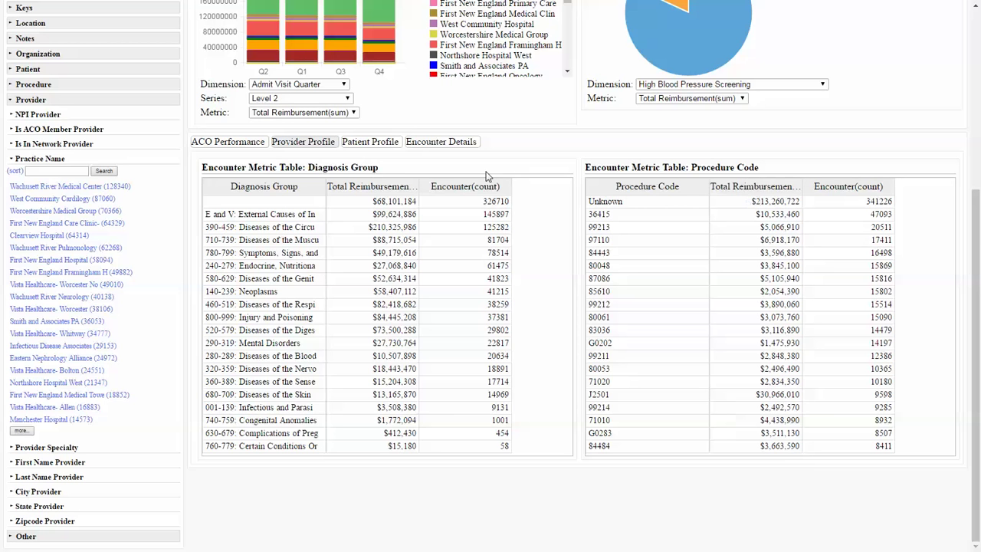
pyautogui.click(387, 148)
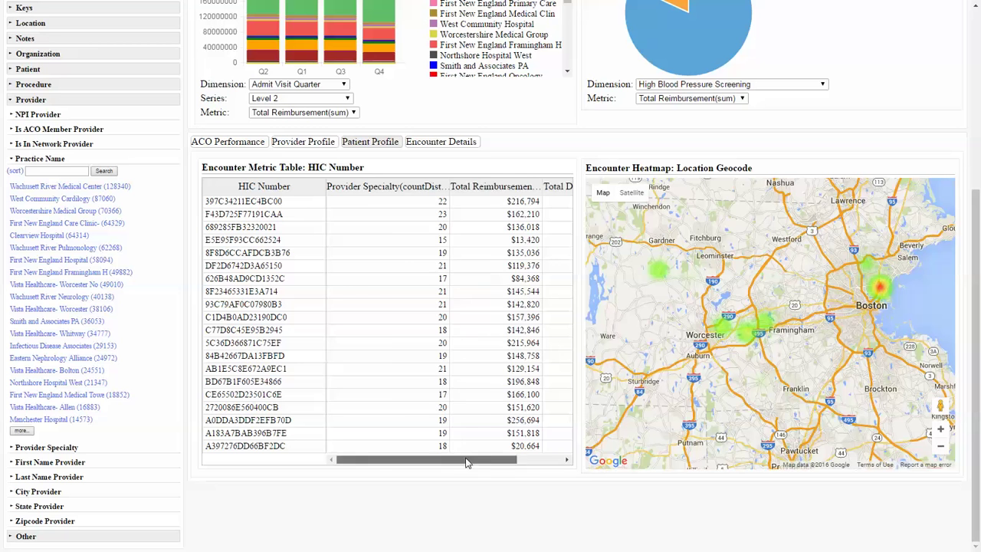
pyautogui.hscroll(5, 452, 461)
pyautogui.moveTo(452, 461); pyautogui.dragTo(418, 460)
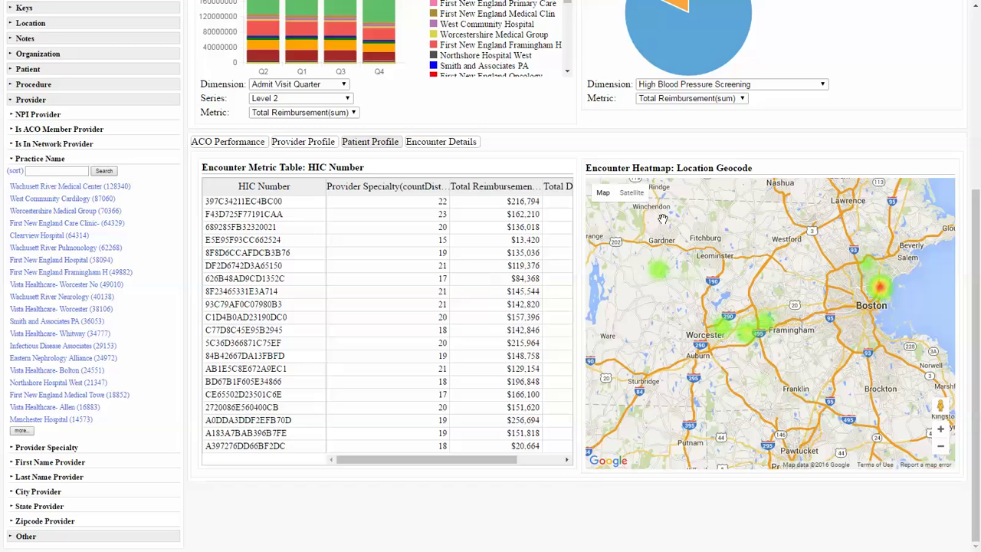
# Filter the encounters to the first patient in the HIC Number table, review the charts, and clear that filter.
pyautogui.click(240, 200)
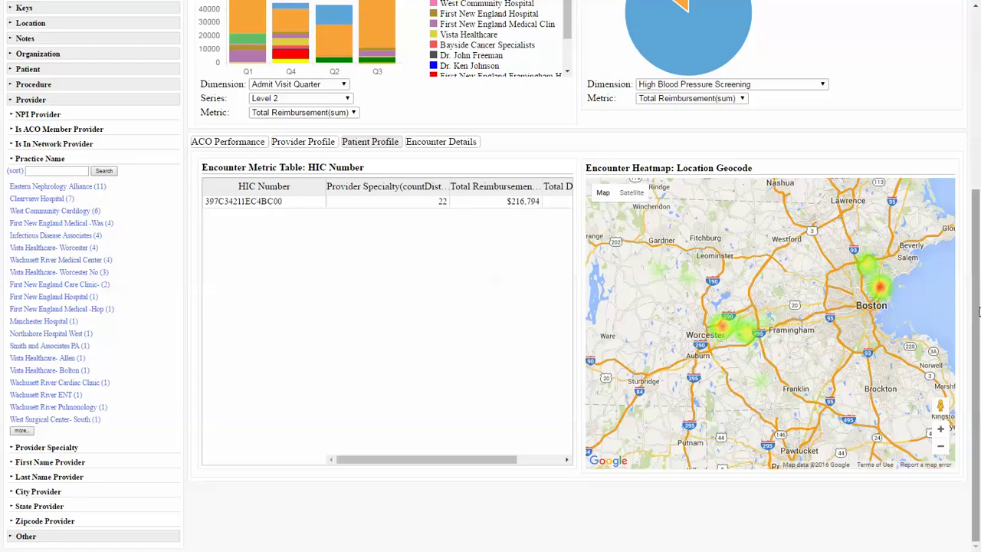
pyautogui.moveTo(976, 310); pyautogui.dragTo(959, 172)
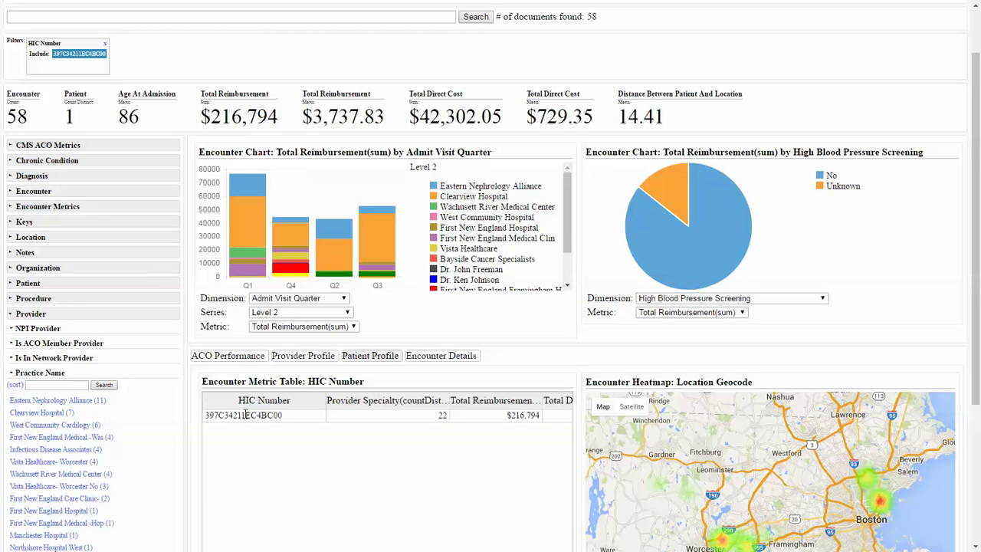
pyautogui.click(245, 414)
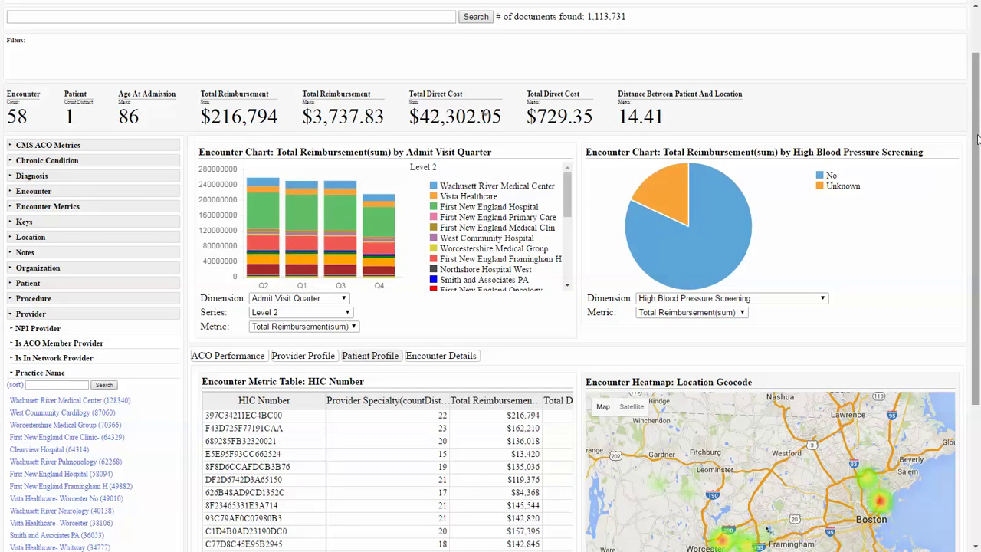
# Open Encounter Details and look over the encounter table's Encounter Metrics columns.
pyautogui.scroll(-3, 978, 139)
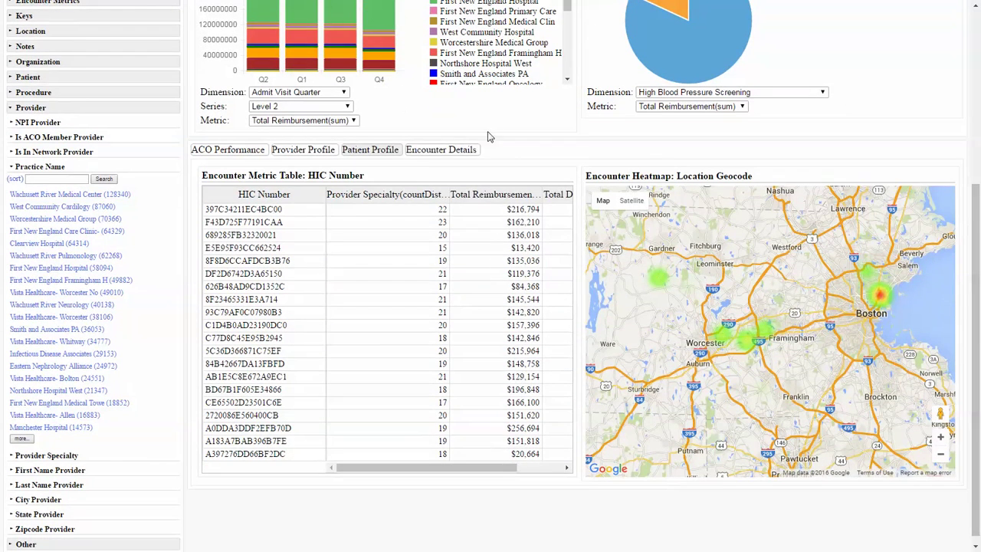
pyautogui.click(455, 153)
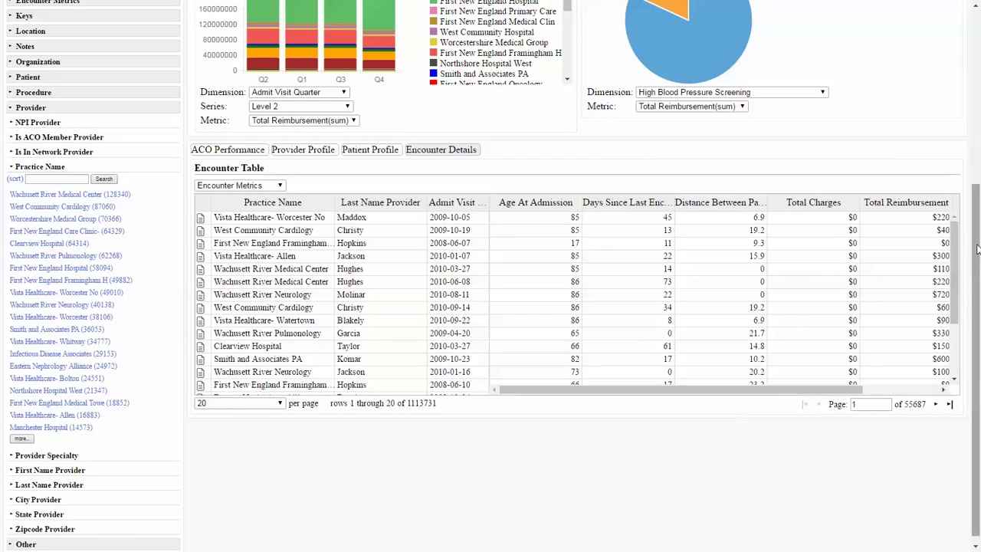
pyautogui.scroll(-1, 977, 247)
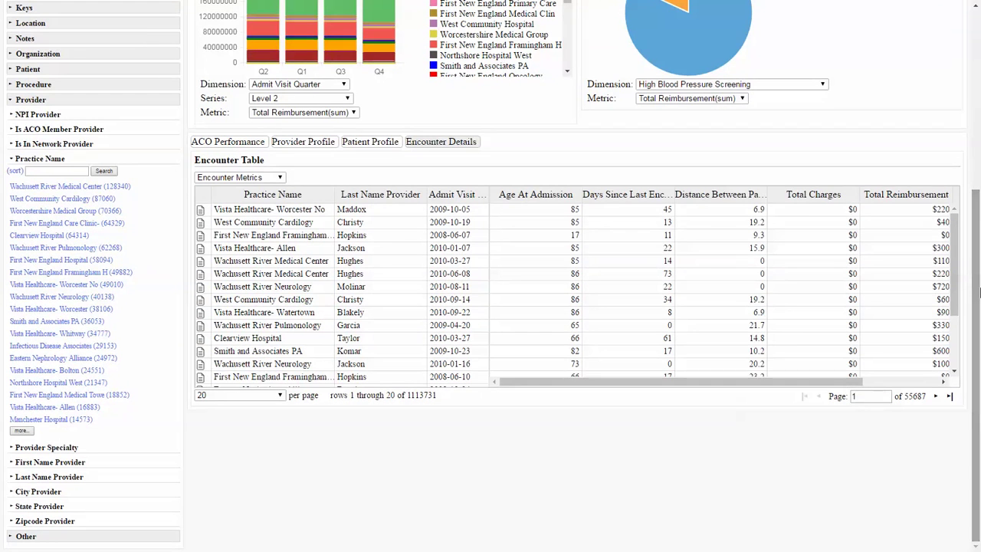
pyautogui.moveTo(835, 382)
pyautogui.mouseDown()
pyautogui.moveTo(924, 386)
pyautogui.moveTo(817, 379)
pyautogui.mouseUp()
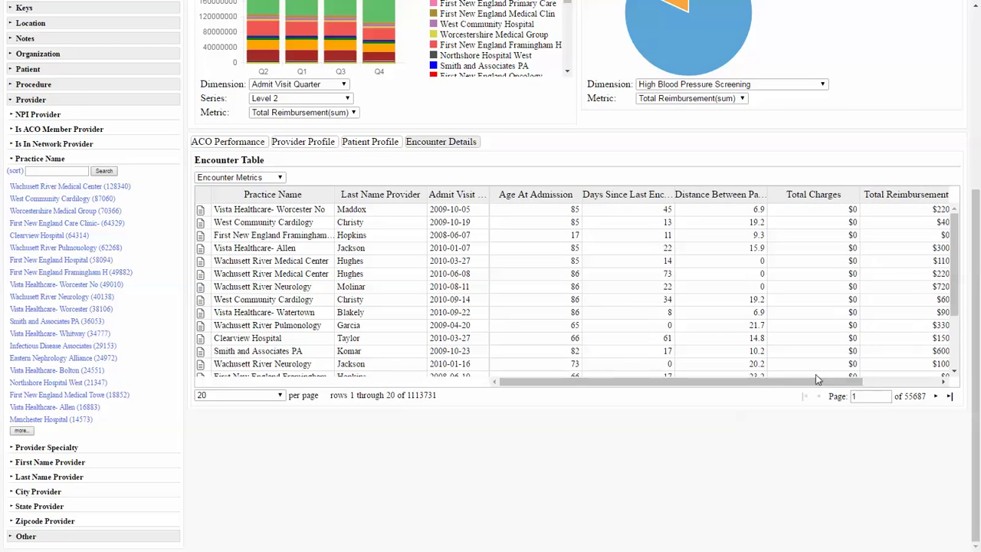
# Switch the encounter table's column set to Diagnosis, and change it to Procedure.
pyautogui.click(257, 177)
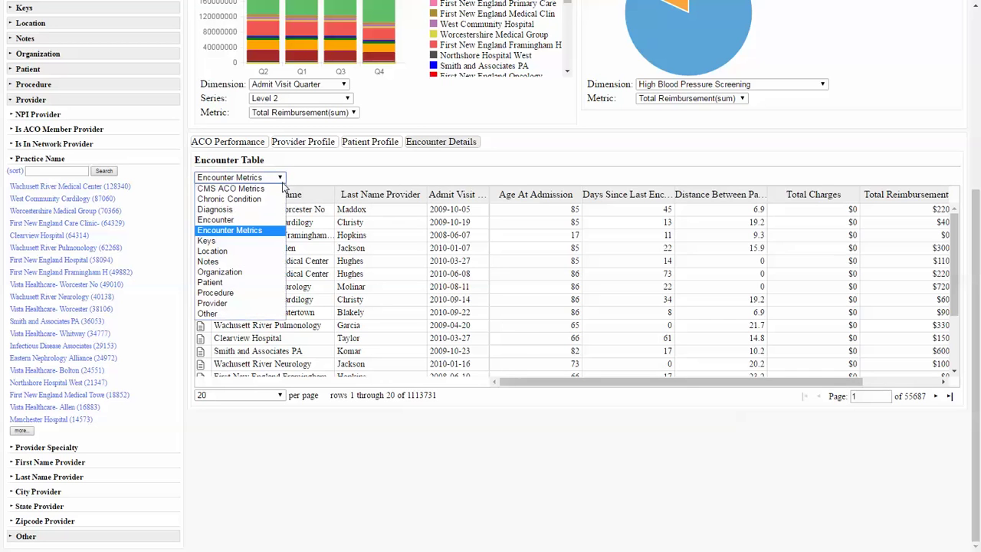
pyautogui.click(259, 212)
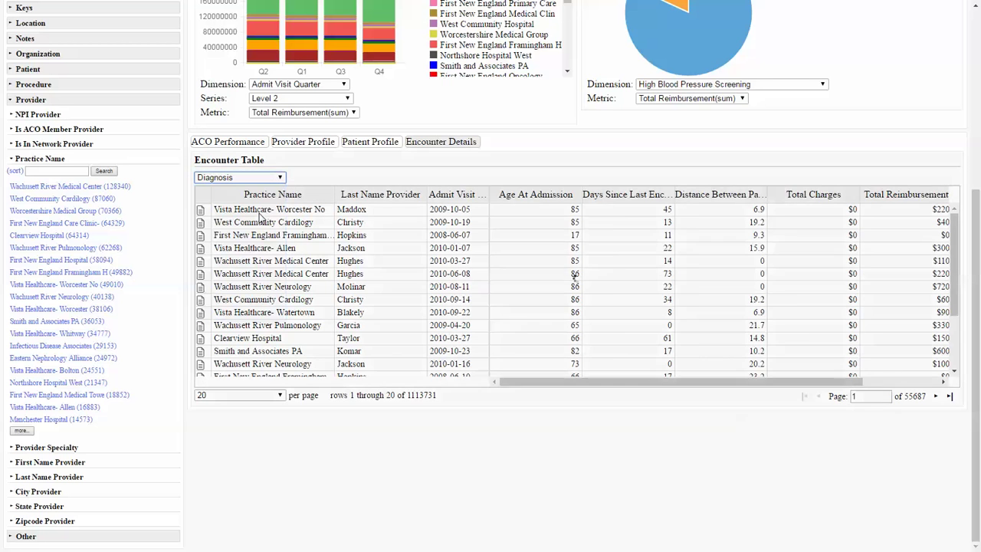
pyautogui.click(280, 177)
pyautogui.press('Escape')
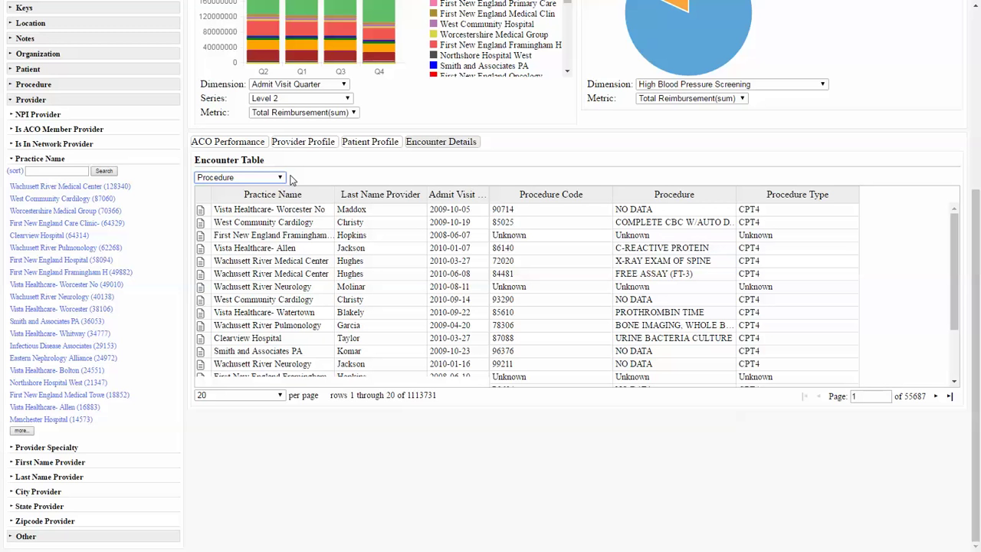
# Show the Patient column set in the encounter table and bring its Gender, Race and Ethnicity columns into view.
pyautogui.click(281, 178)
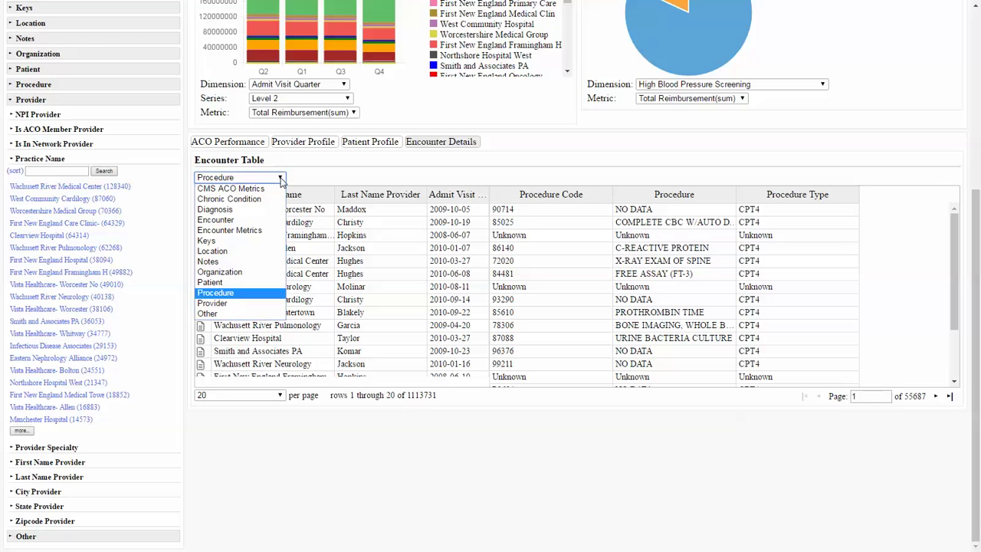
pyautogui.click(239, 283)
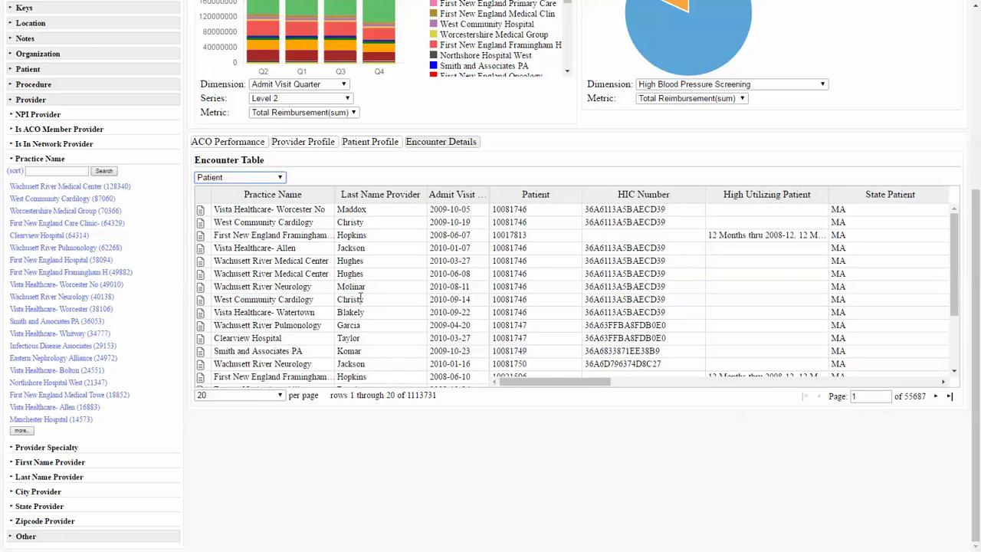
pyautogui.moveTo(702, 376); pyautogui.dragTo(737, 374)
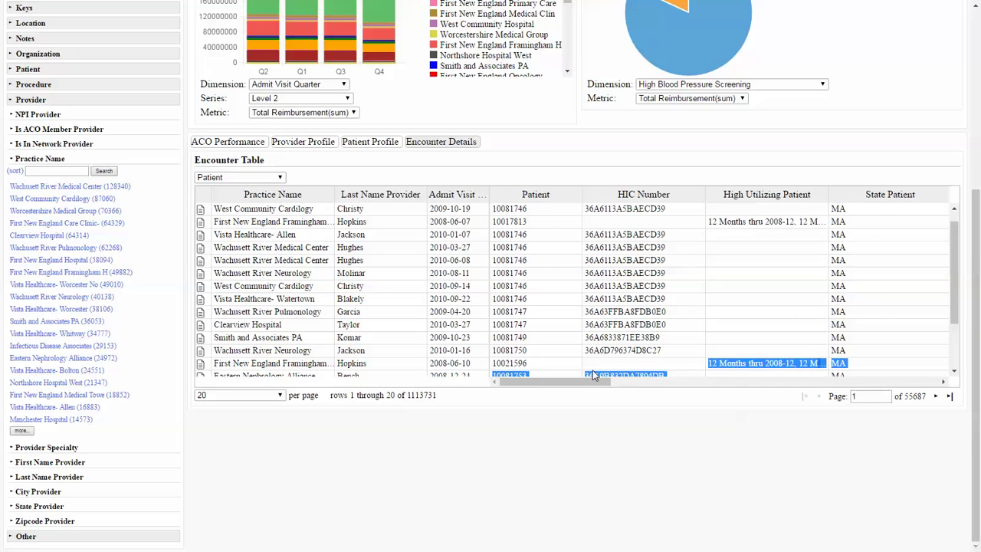
pyautogui.moveTo(591, 385); pyautogui.dragTo(738, 386)
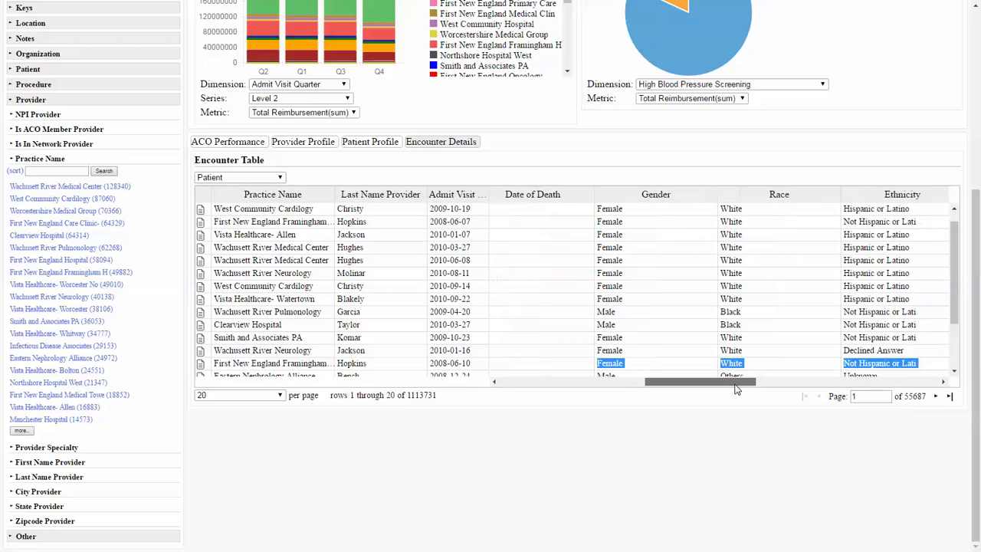
# Filter the encounters to Female from the table's Gender column, and clear that filter again.
pyautogui.click(613, 207)
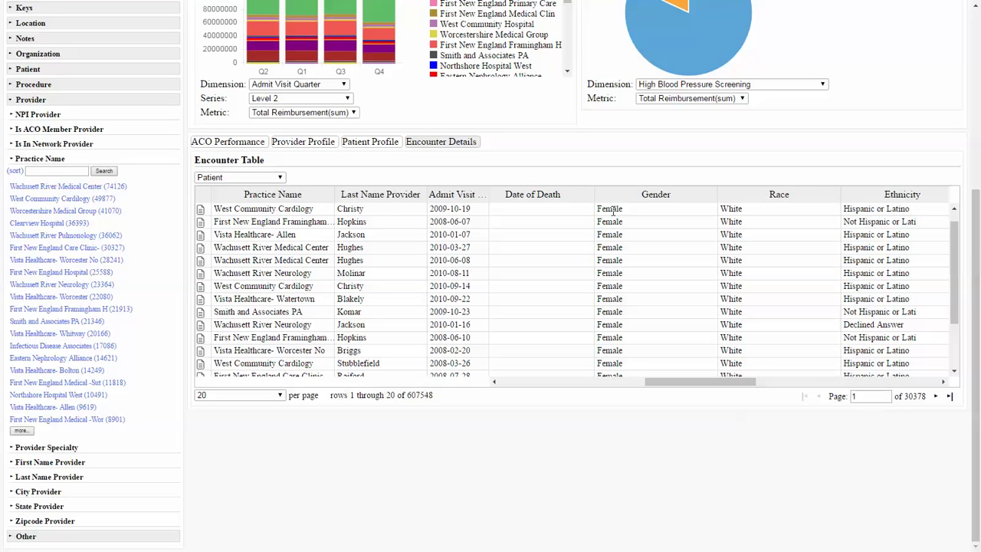
pyautogui.click(613, 220)
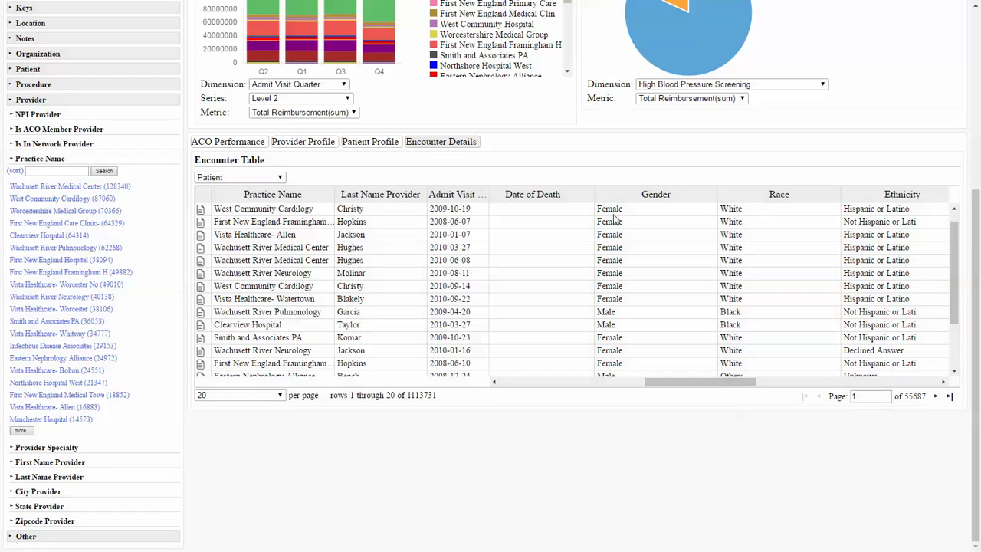
# Sort the encounter table by Gender, reverse the order, and return to listing Female first.
pyautogui.click(653, 195)
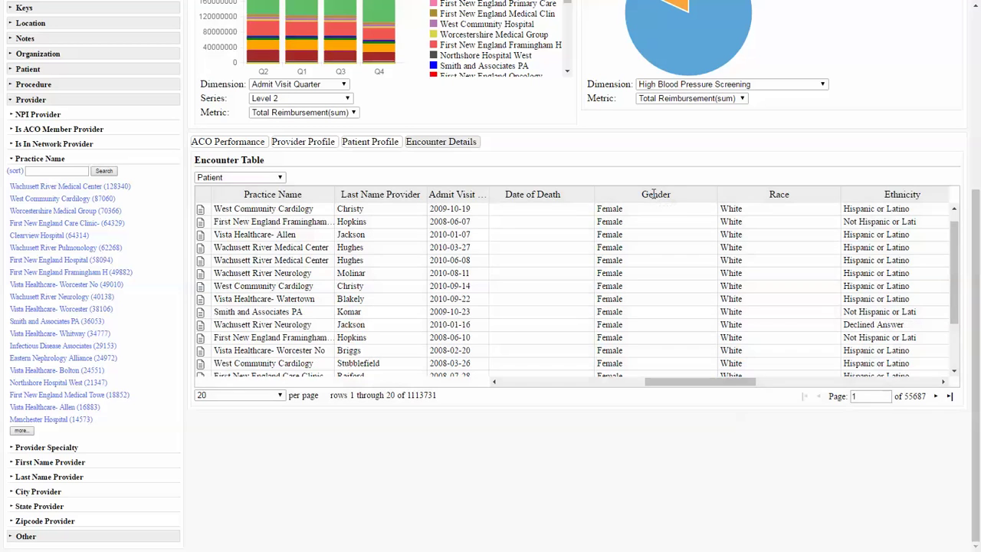
pyautogui.click(653, 195)
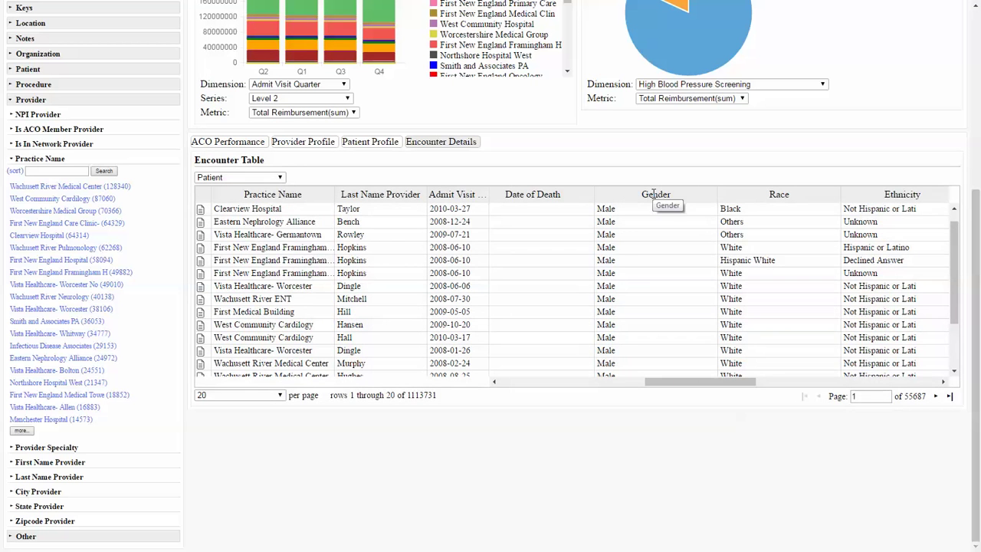
pyautogui.click(654, 195)
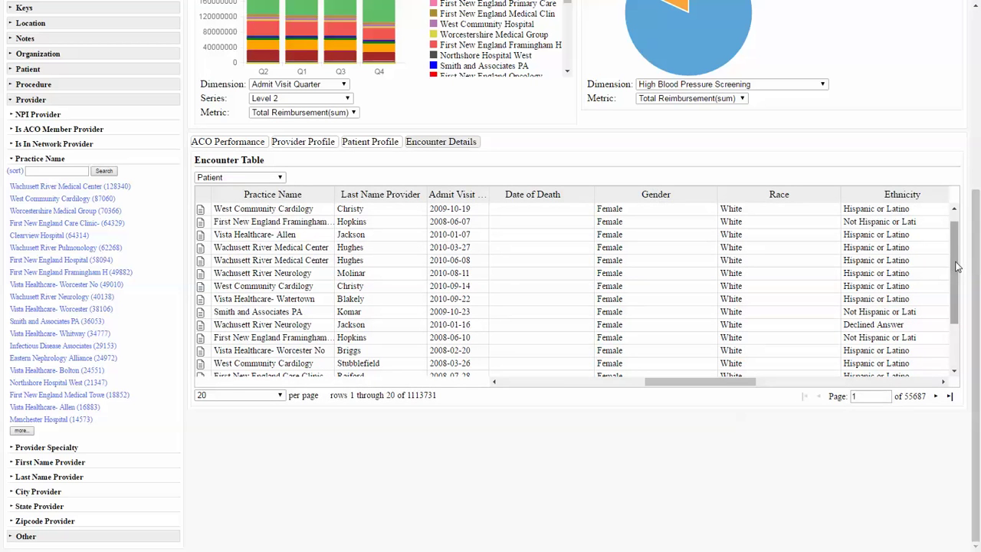
# Leave the encounter table and open the Encounter Notes view for Population Health.
pyautogui.moveTo(975, 268)
pyautogui.mouseDown()
pyautogui.moveTo(967, 165)
pyautogui.moveTo(941, 64)
pyautogui.mouseUp()
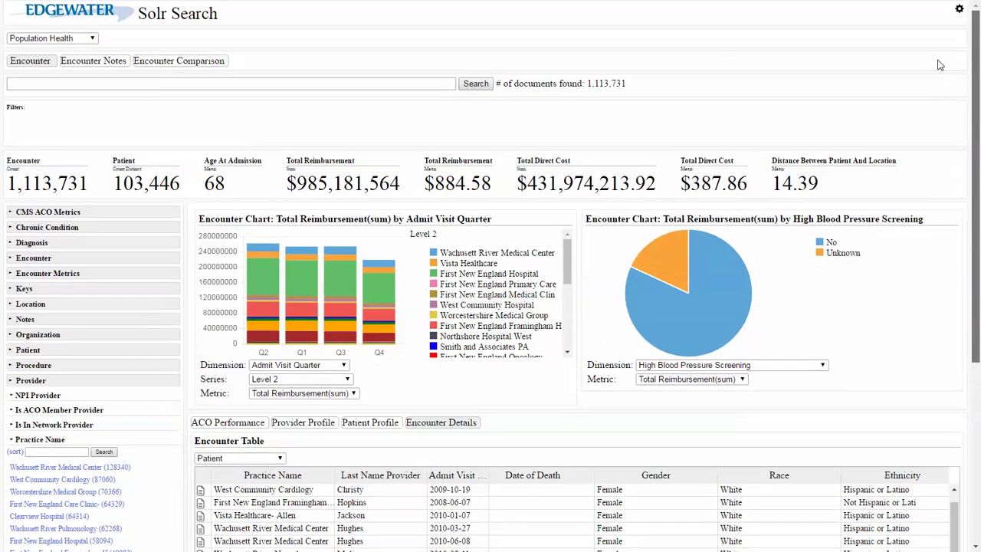
pyautogui.click(86, 63)
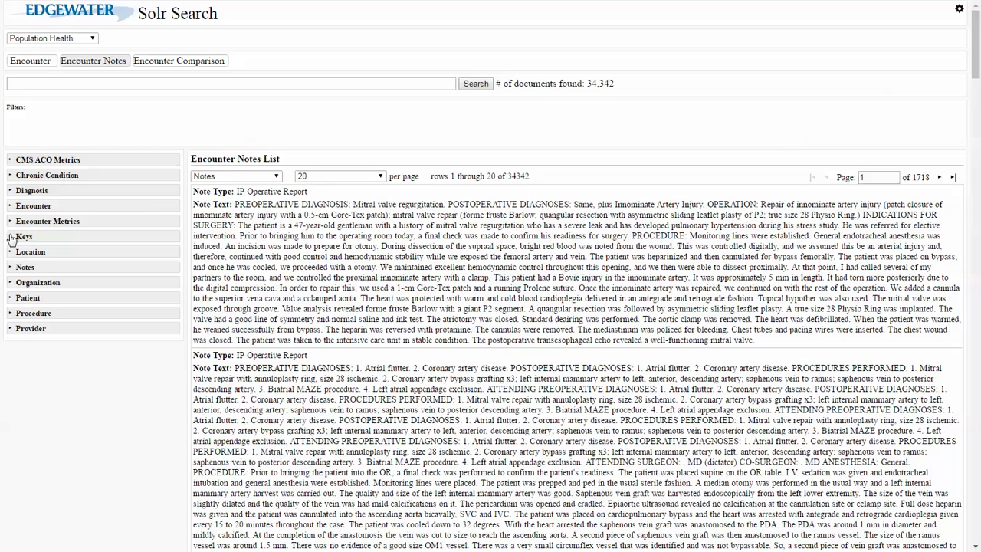
# Look over the Provider facets of the encounter notes, collapse them, and return to the Encounter view.
pyautogui.click(10, 329)
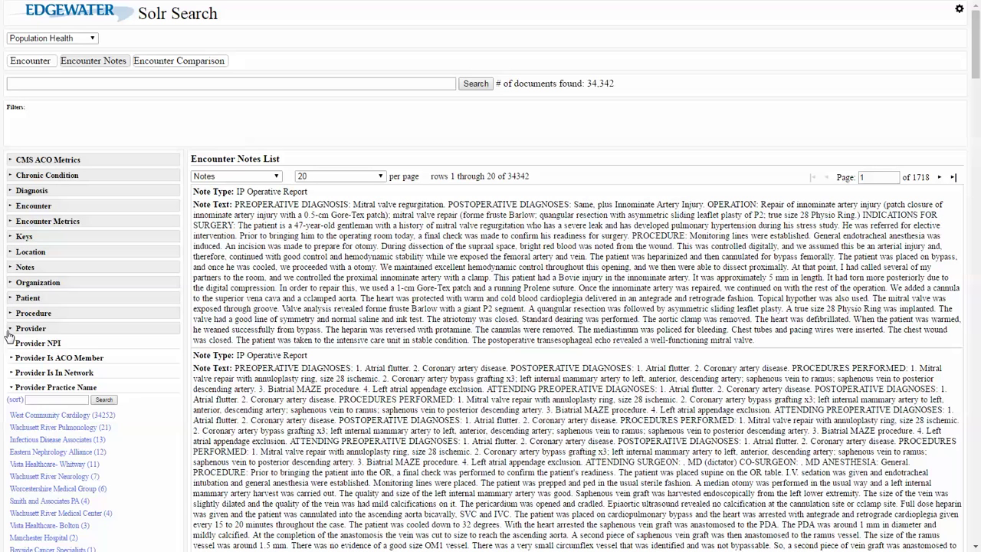
pyautogui.click(11, 329)
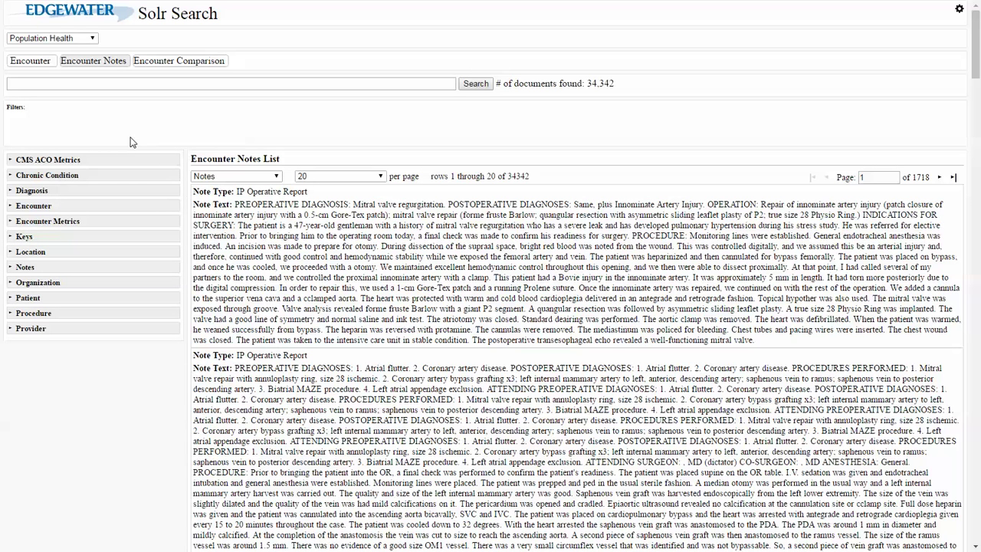
pyautogui.click(40, 63)
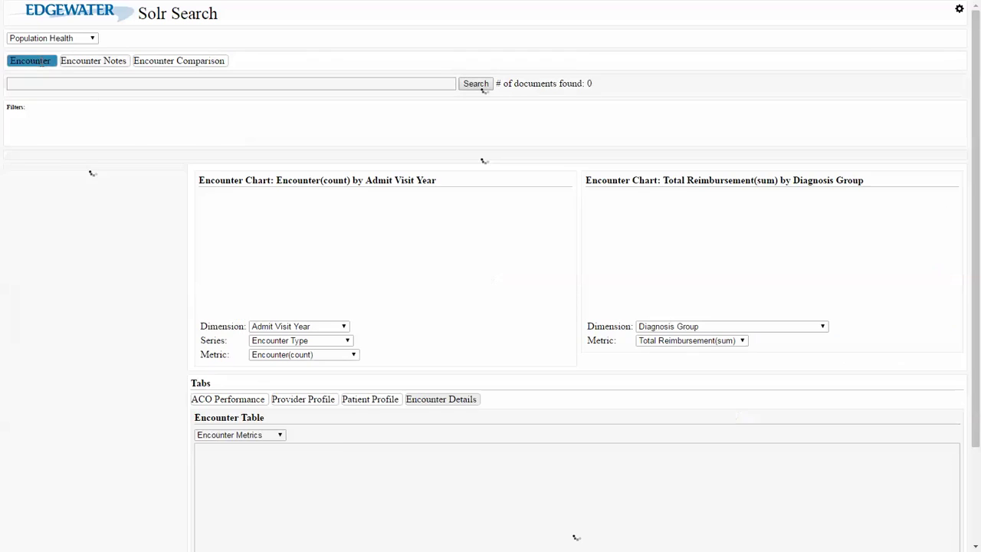
# Filter encounters to the "E and V: External Causes of In" diagnosis group, view the matching Encounter Notes, and remove the filter.
pyautogui.click(734, 259)
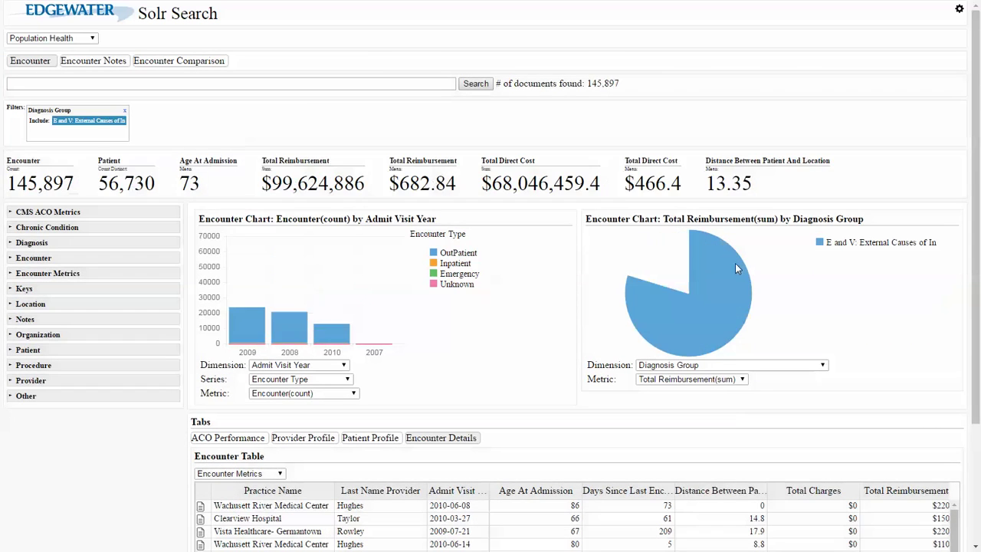
pyautogui.click(108, 69)
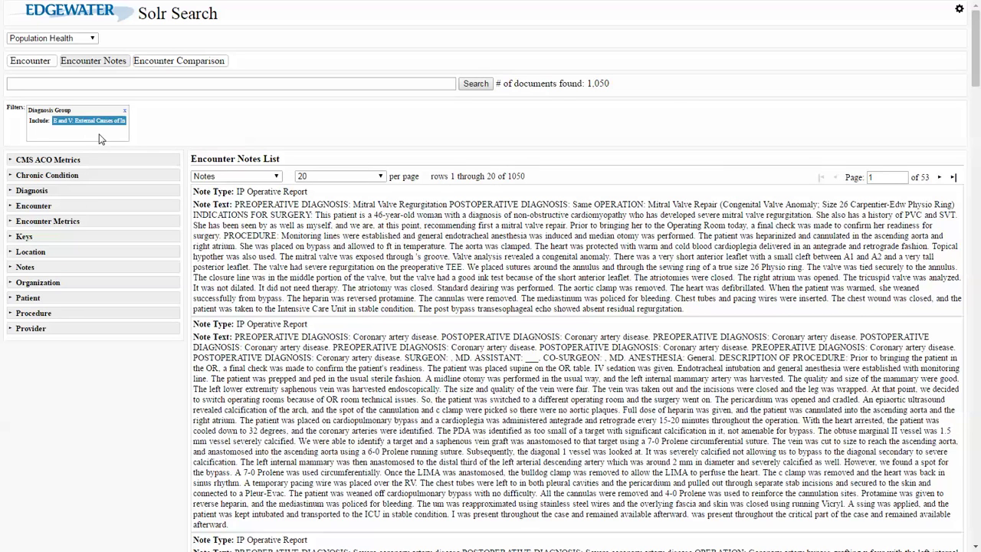
pyautogui.click(106, 129)
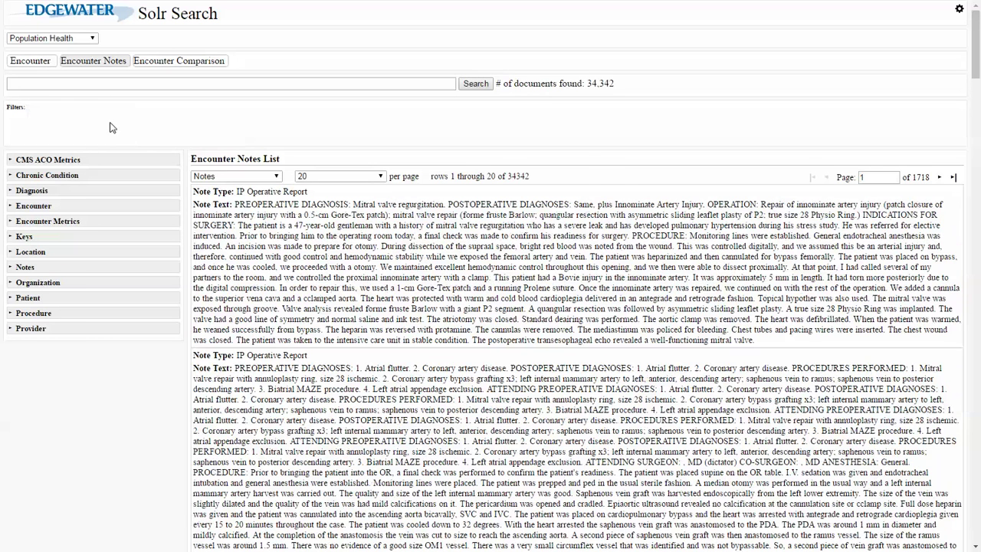
# Open Encounter Comparison and filter the first encounter set to Diagnosis Group "390-459: Diseases of the Circu".
pyautogui.click(186, 65)
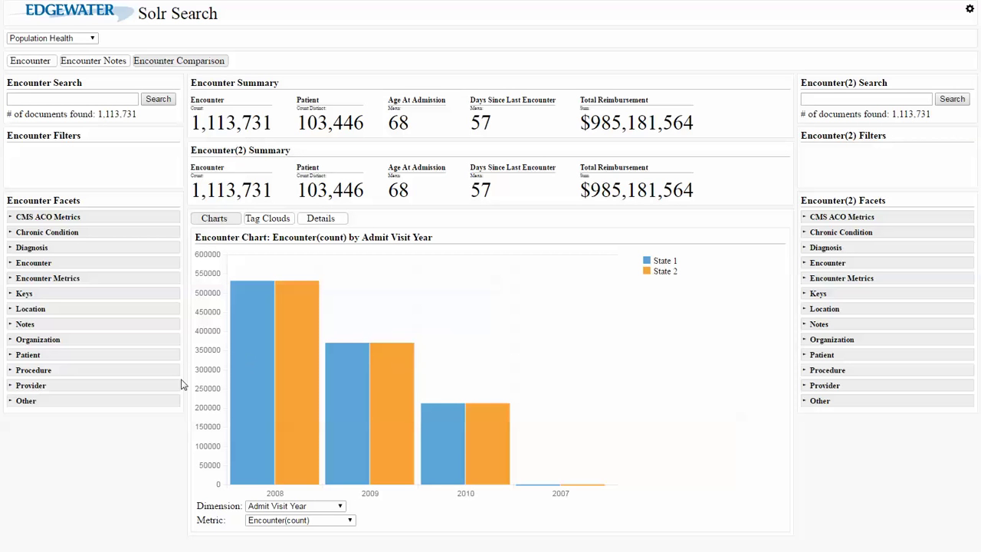
pyautogui.click(11, 248)
pyautogui.click(13, 276)
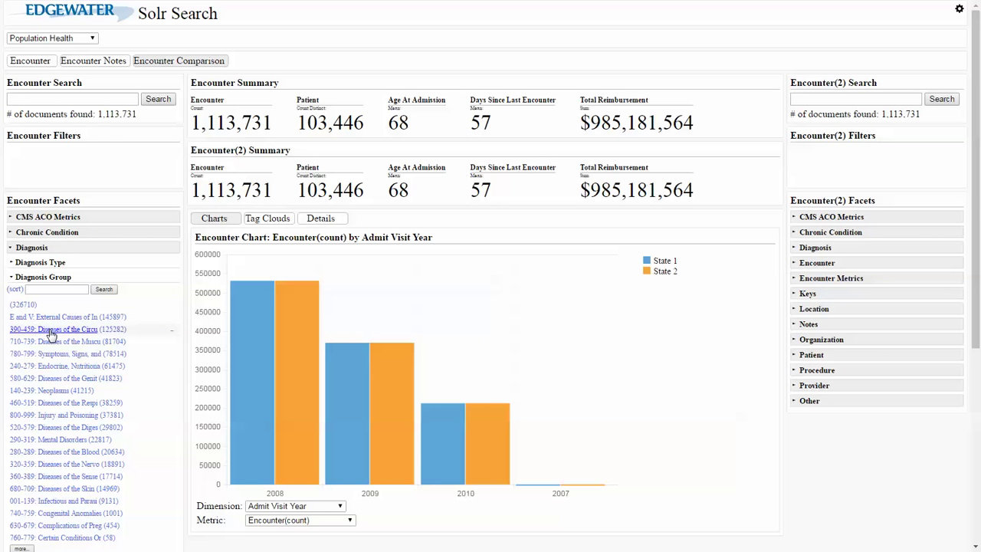
pyautogui.click(50, 330)
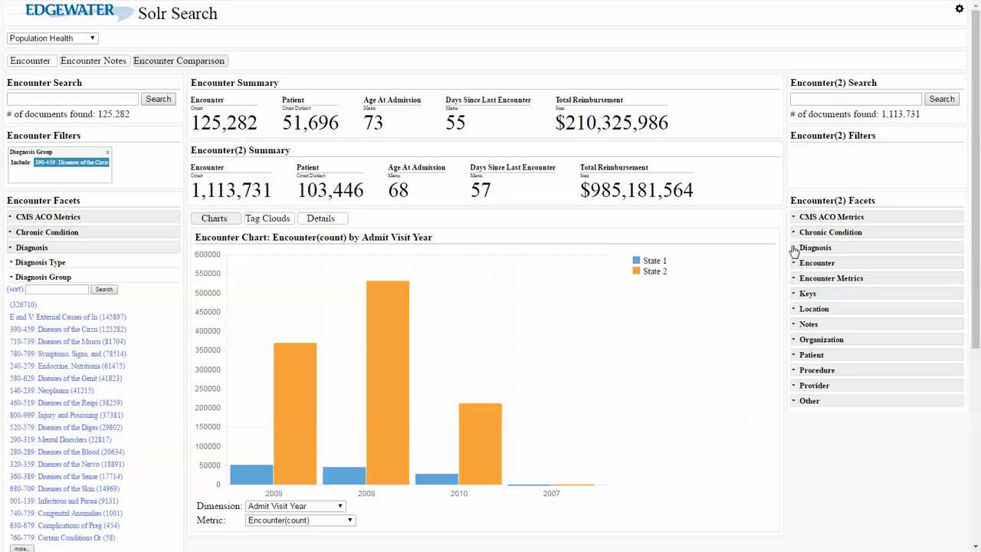
# Filter the second encounter set, Encounter(2), to Diagnosis Group "710-739: Diseases of the Muscu".
pyautogui.click(795, 249)
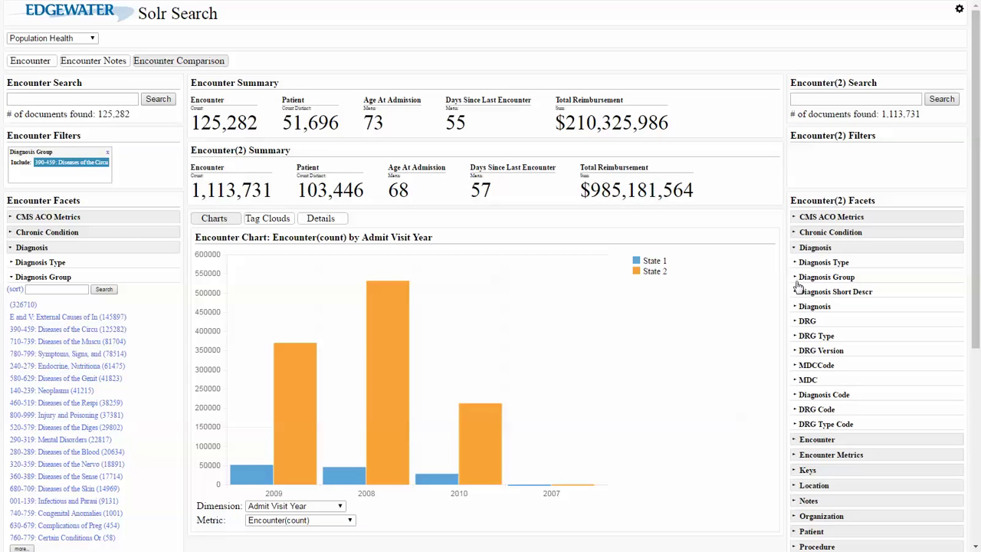
pyautogui.click(797, 278)
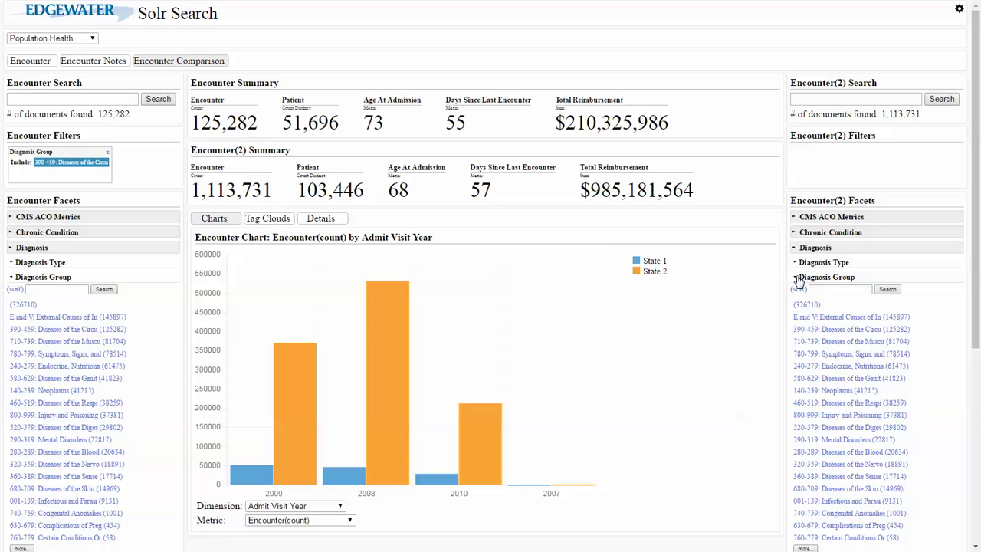
pyautogui.click(831, 345)
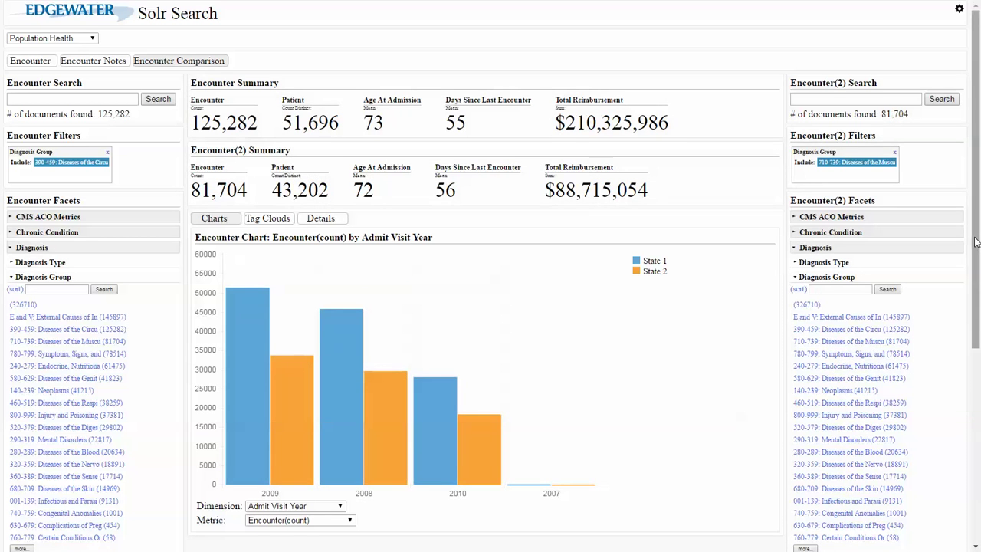
# Set the comparison chart's dimension to Admit Visit Year Quarter and its metric to Total Reimbursement(sum).
pyautogui.moveTo(976, 242); pyautogui.dragTo(979, 300)
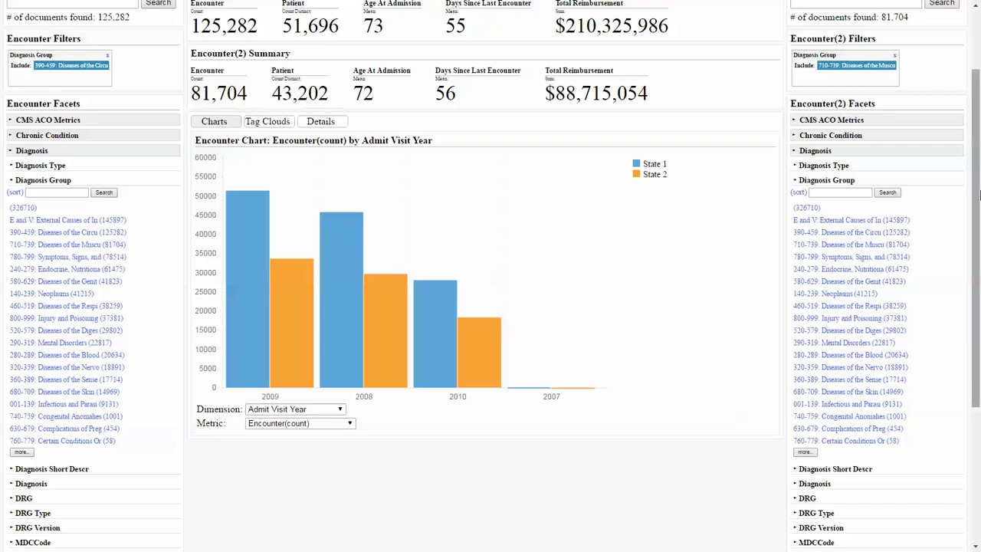
pyautogui.moveTo(978, 195); pyautogui.dragTo(978, 158)
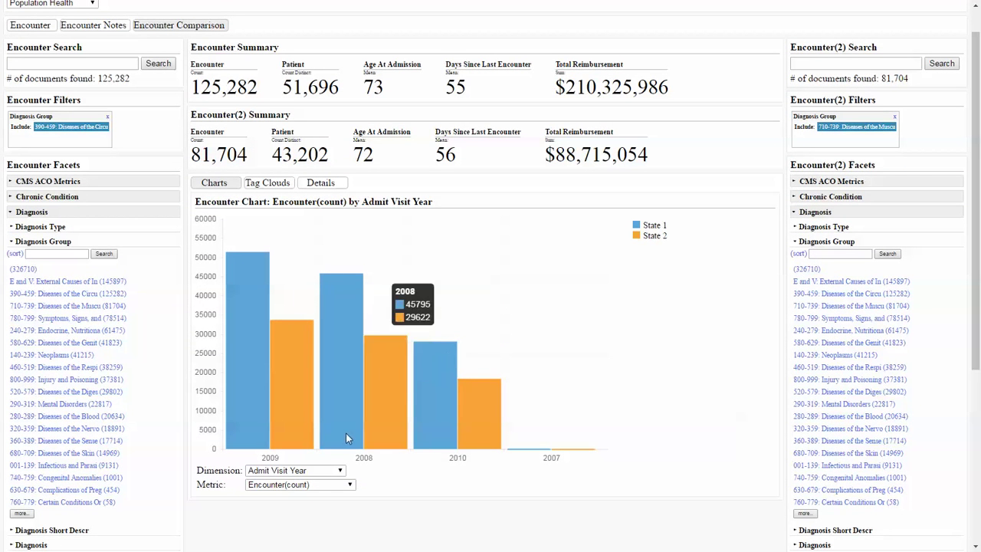
pyautogui.click(338, 471)
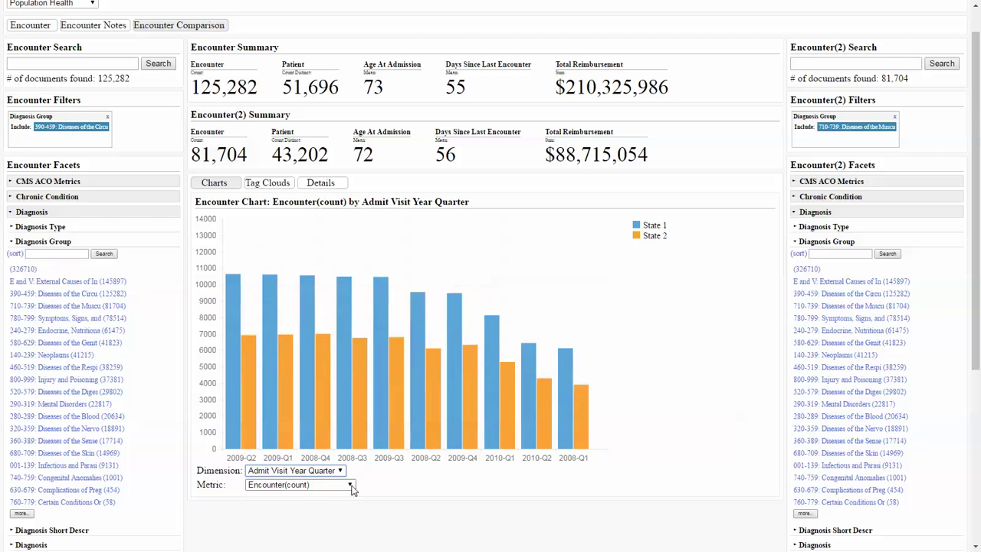
pyautogui.click(330, 487)
pyautogui.click(346, 462)
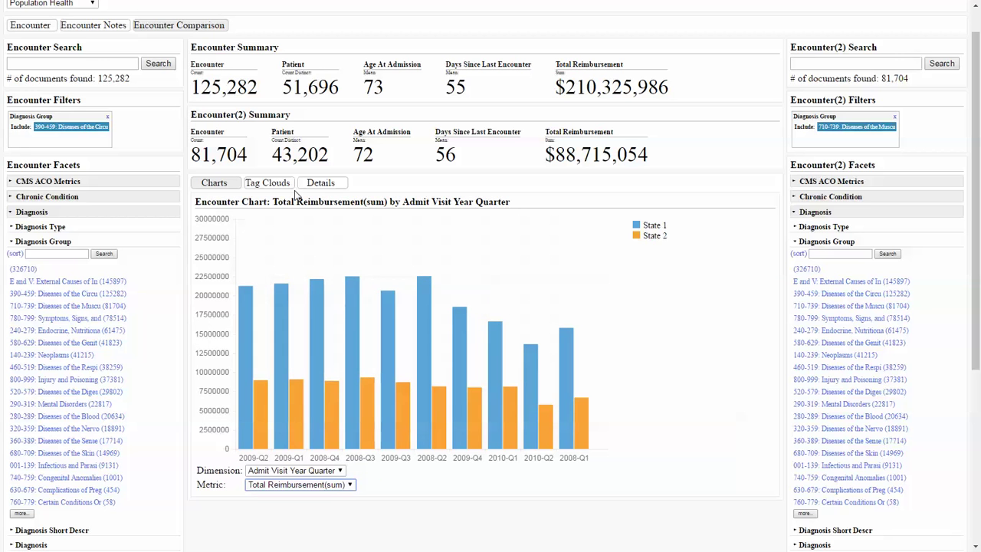
# Review the comparison's tag clouds by practice name and both encounter detail tables, and return to the tag clouds.
pyautogui.click(282, 187)
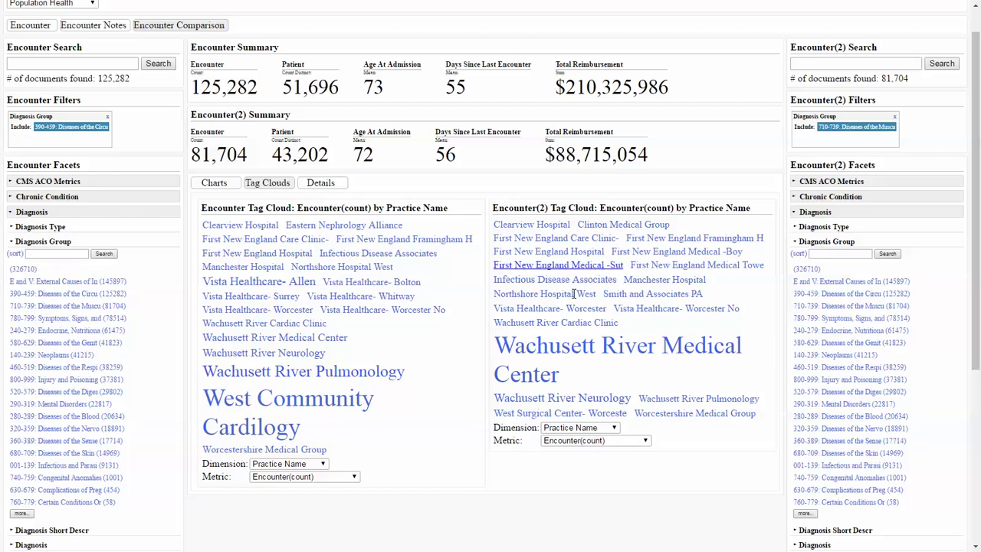
pyautogui.click(325, 188)
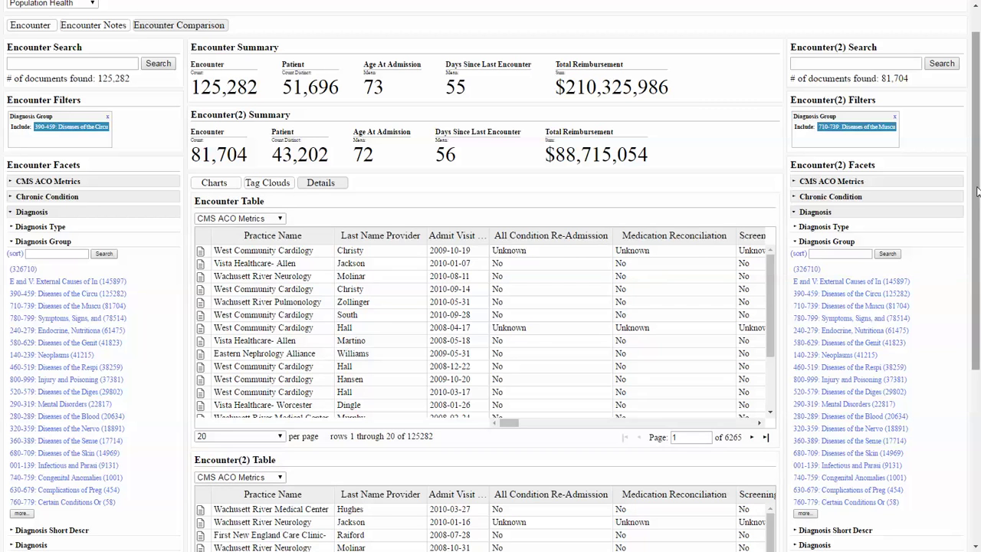
pyautogui.moveTo(978, 194); pyautogui.dragTo(979, 299)
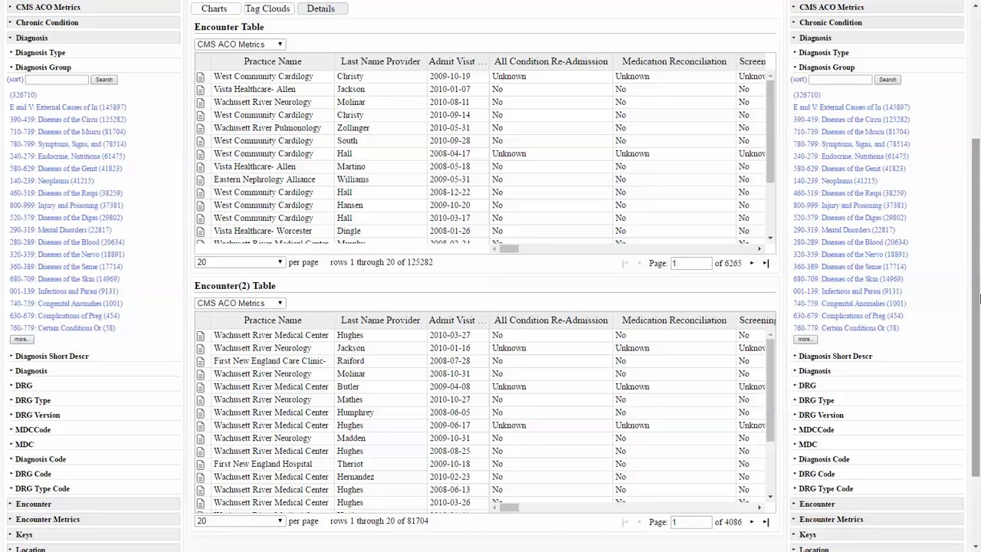
pyautogui.moveTo(979, 299); pyautogui.dragTo(972, 140)
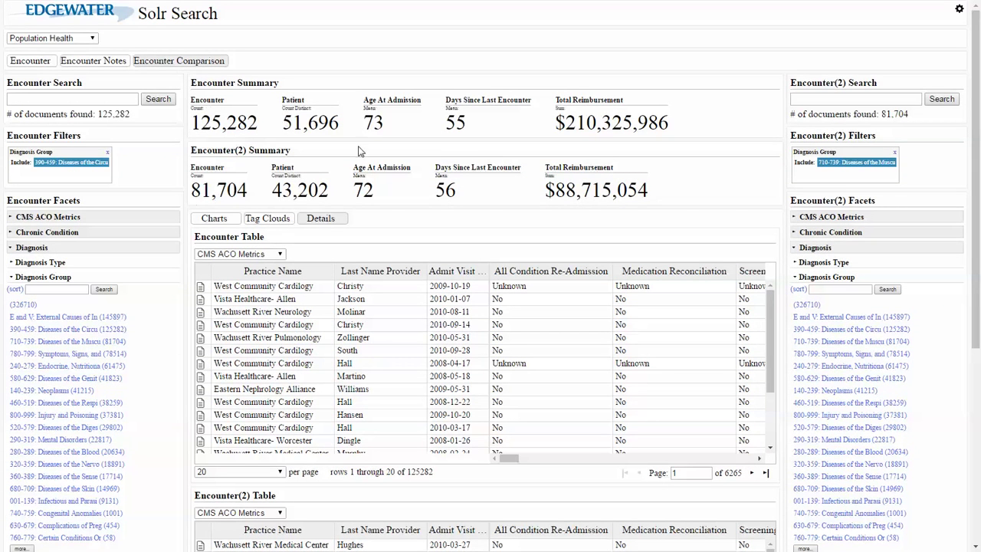
pyautogui.click(272, 220)
# In the Encounter view, replace the Diagnosis Group filter with a Level 1 filter on New England ACO from the ACO Performance table.
pyautogui.click(27, 61)
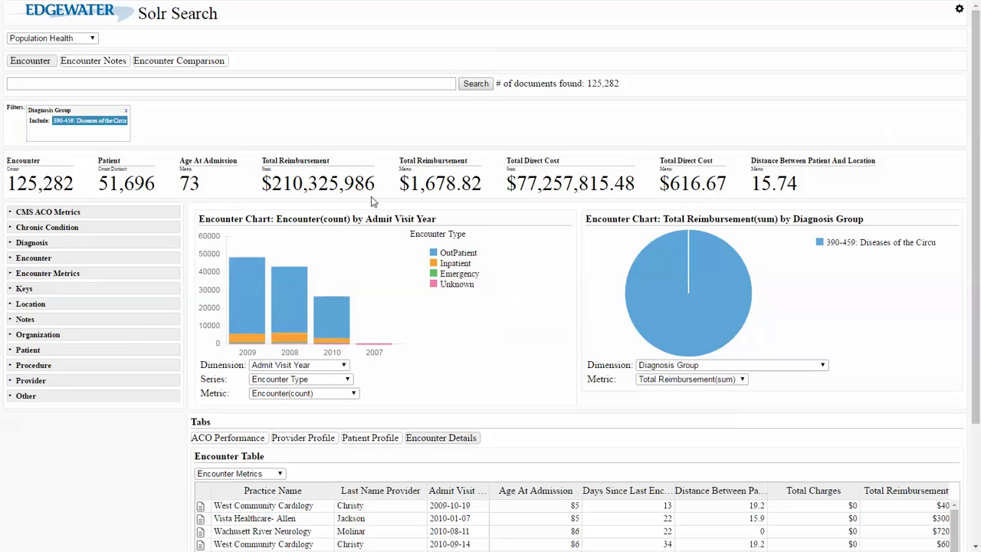
pyautogui.click(126, 112)
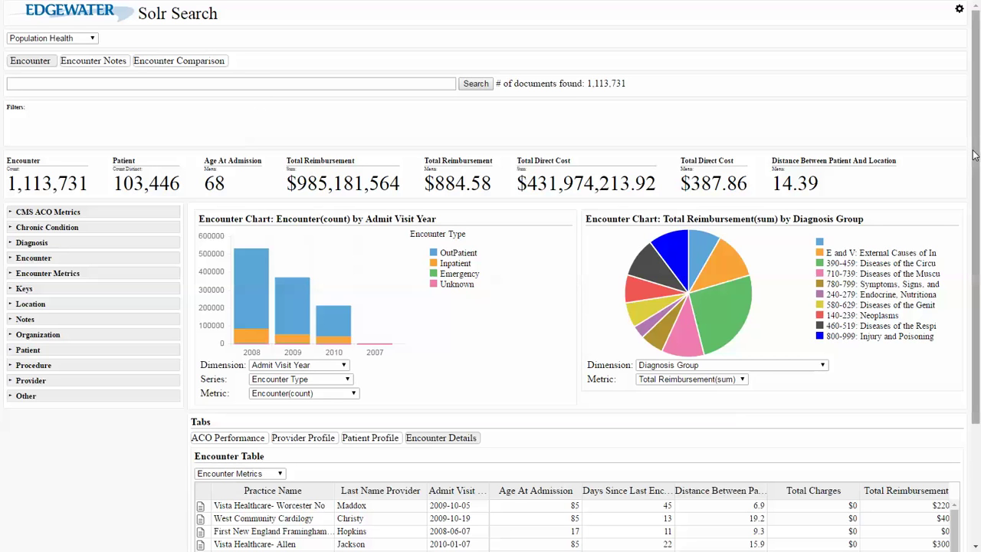
pyautogui.moveTo(971, 157); pyautogui.dragTo(975, 274)
pyautogui.click(211, 281)
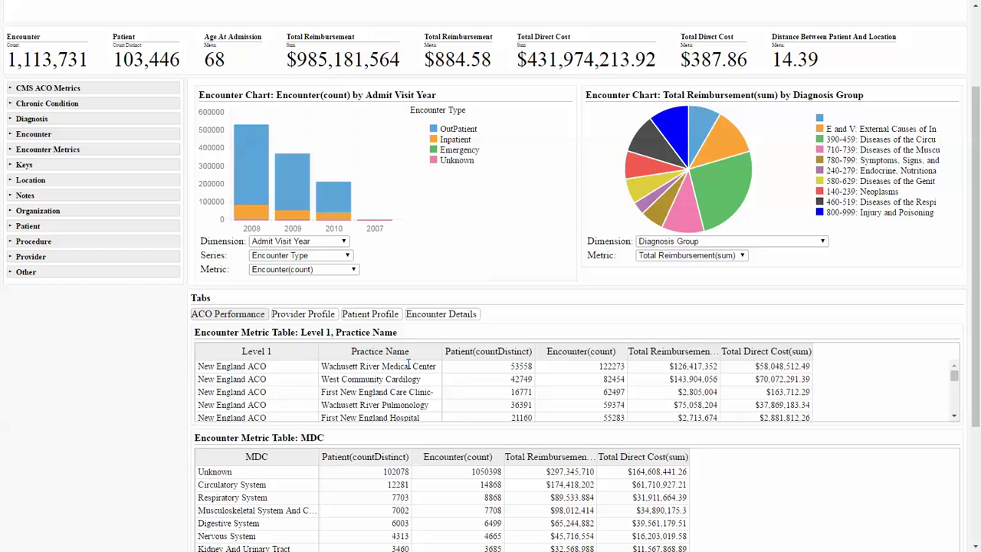
pyautogui.click(263, 367)
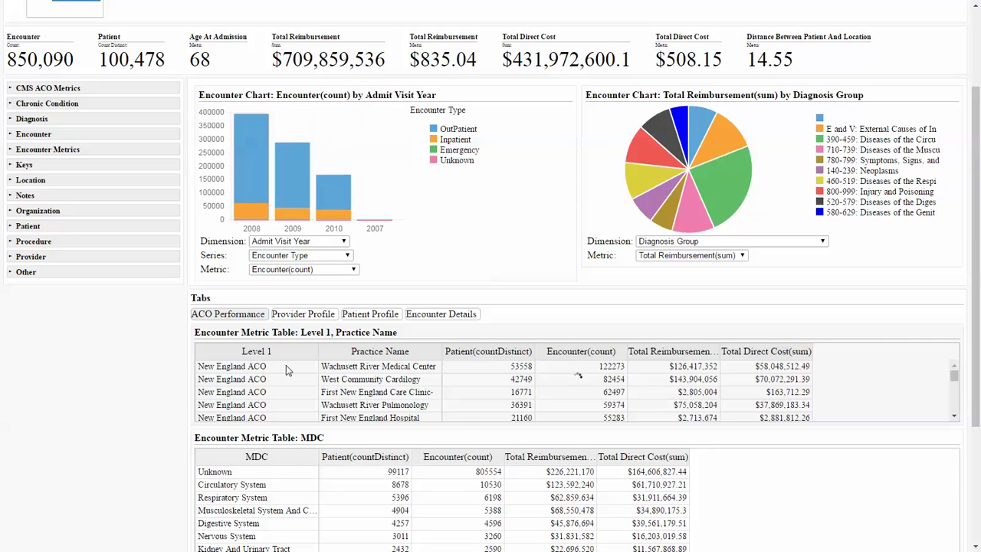
# Add a Provider Specialty filter for Cardiology from the Provider facets and collapse the Provider group.
pyautogui.scroll(2, 977, 235)
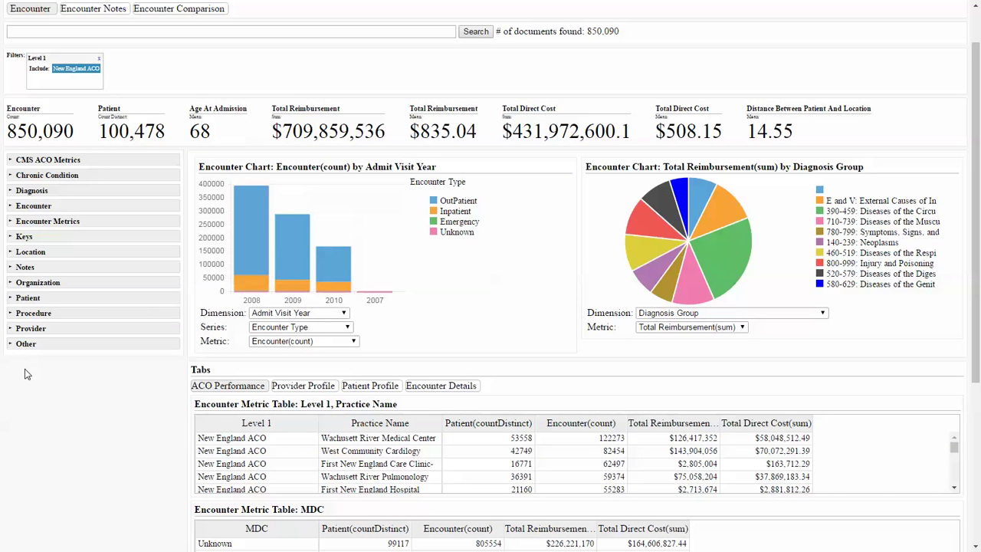
pyautogui.click(9, 330)
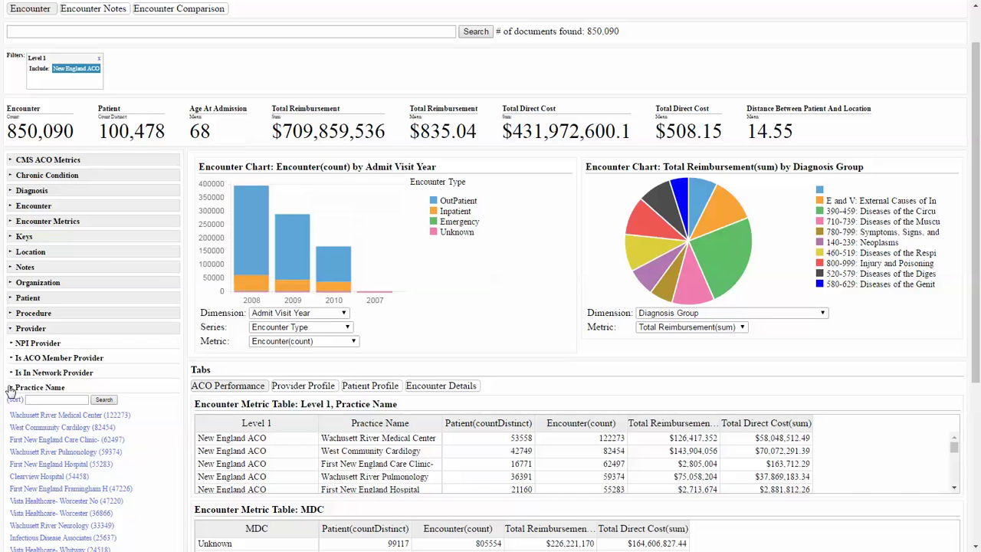
pyautogui.click(11, 387)
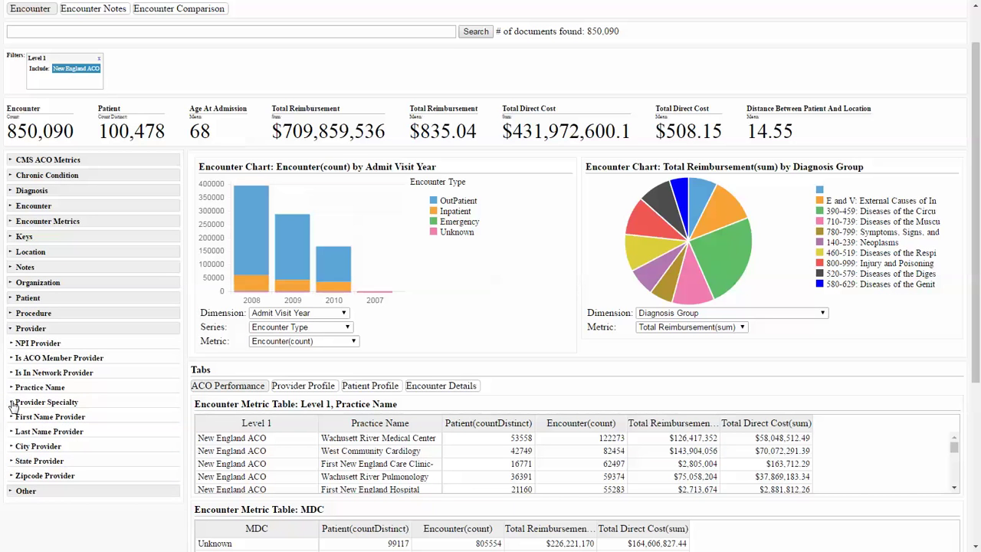
pyautogui.click(11, 402)
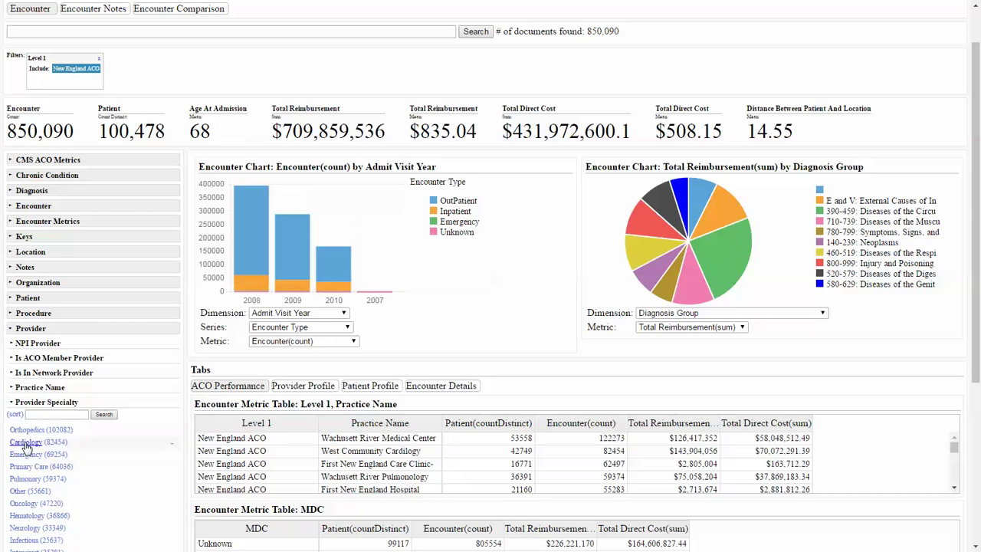
pyautogui.click(26, 443)
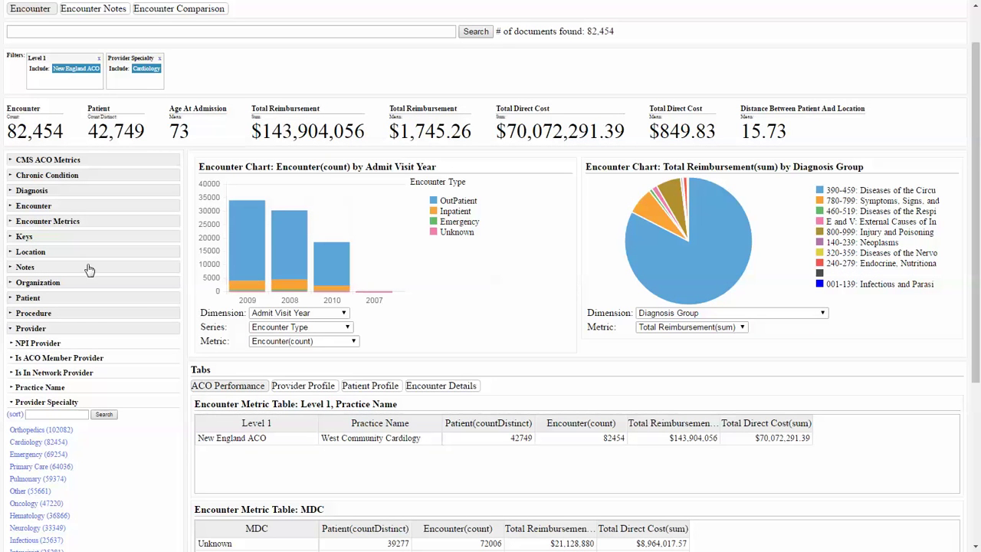
pyautogui.click(10, 331)
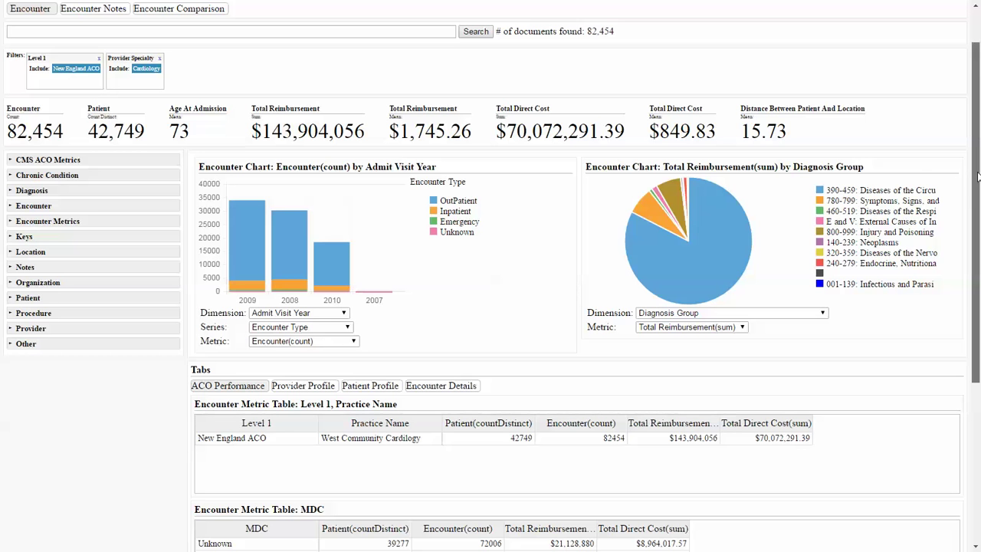
# Search the filtered encounters with the proximity query "gore-tex repair"~10.
pyautogui.scroll(1, 977, 176)
pyautogui.click(347, 84)
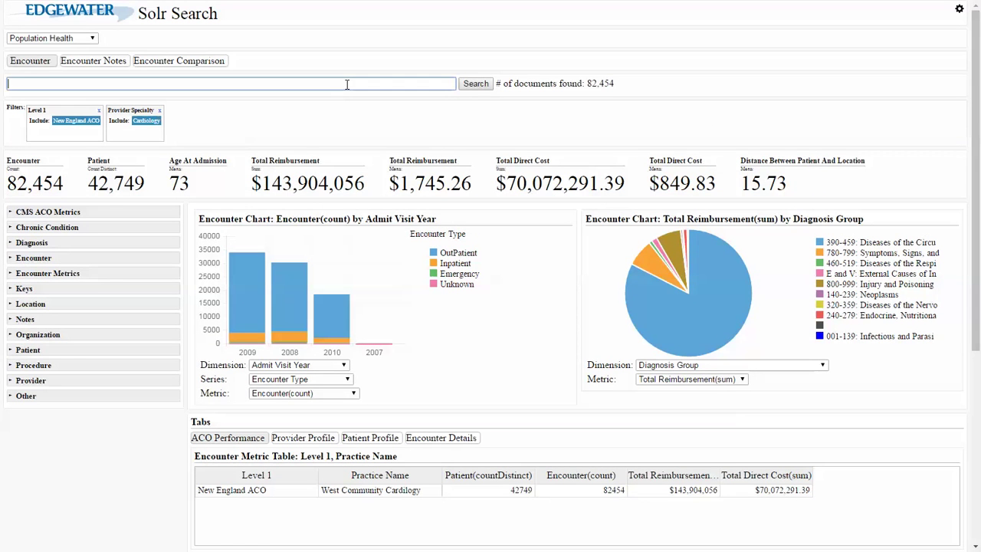
pyautogui.write('"gore-tex')
pyautogui.write('p')
pyautogui.press('BackSpace')
pyautogui.write('repair"~10')
pyautogui.press('Return')
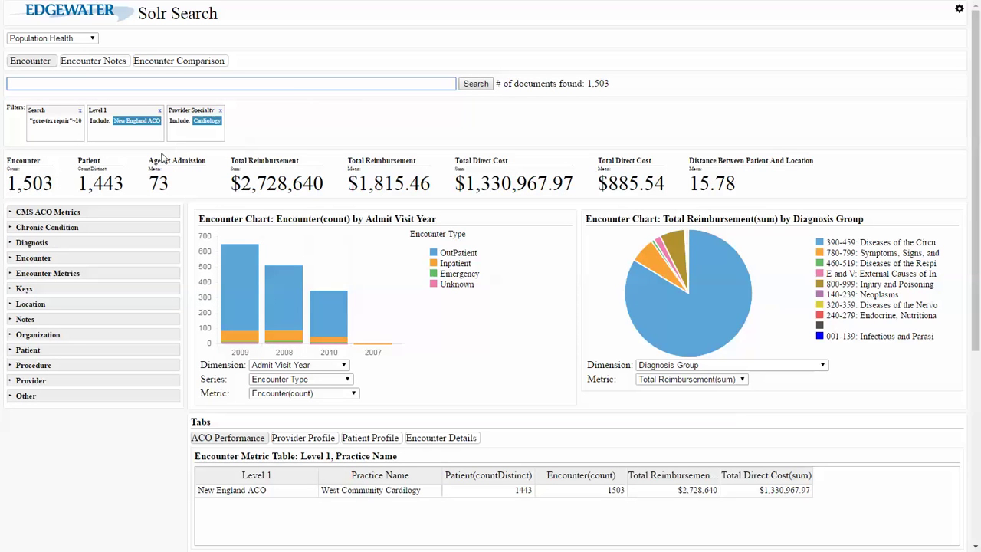
# Open the Encounter Notes for the search matches, read the highlighted terms, and expand the CMS ACO Metrics facets.
pyautogui.click(91, 63)
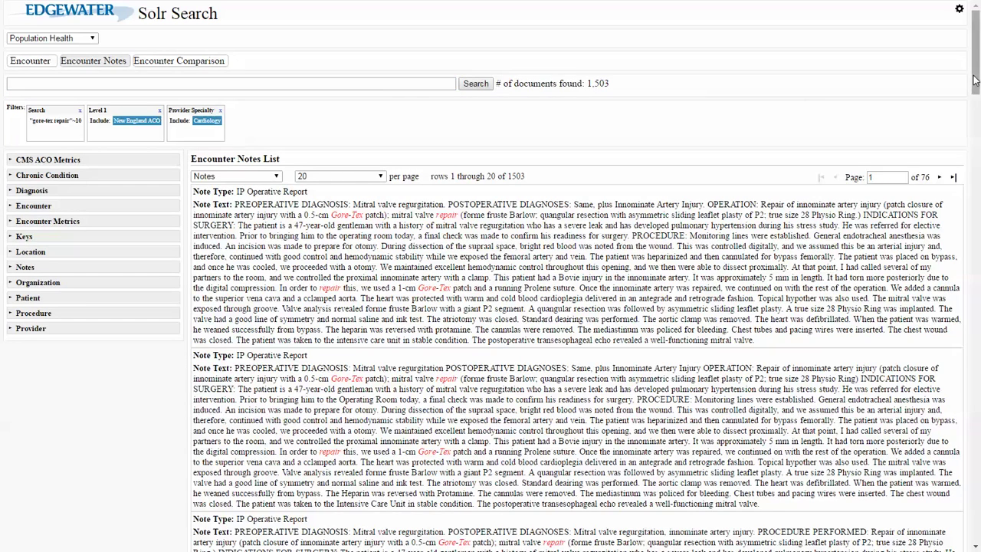
pyautogui.moveTo(974, 77); pyautogui.dragTo(973, 81)
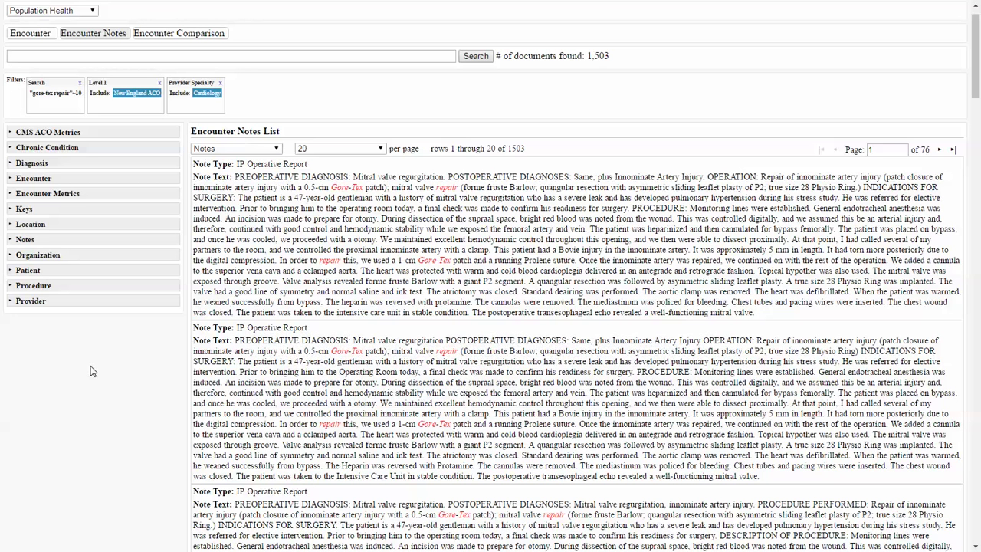
pyautogui.click(10, 133)
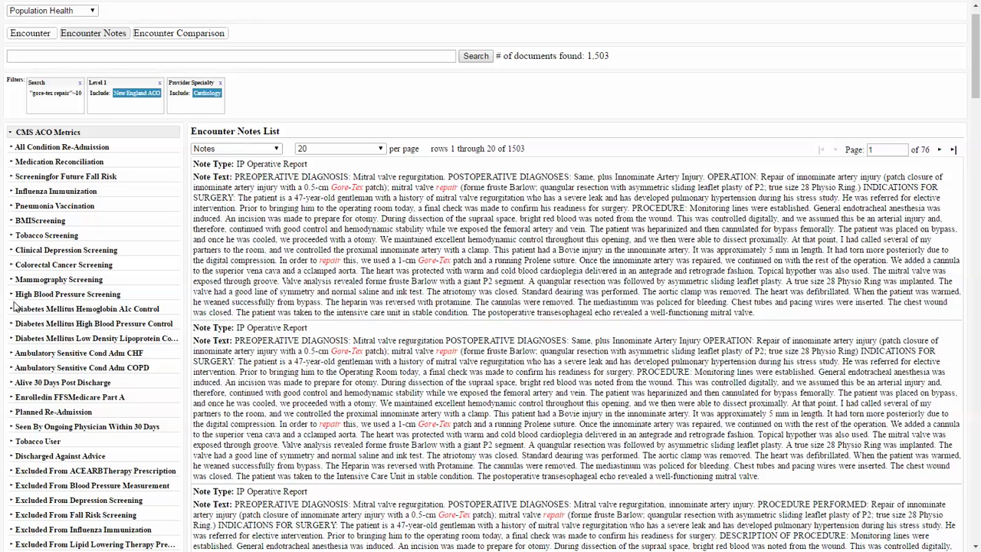
# Add an Alive 30 Days Post Discharge filter set to No from the CMS ACO Metrics facets.
pyautogui.click(13, 383)
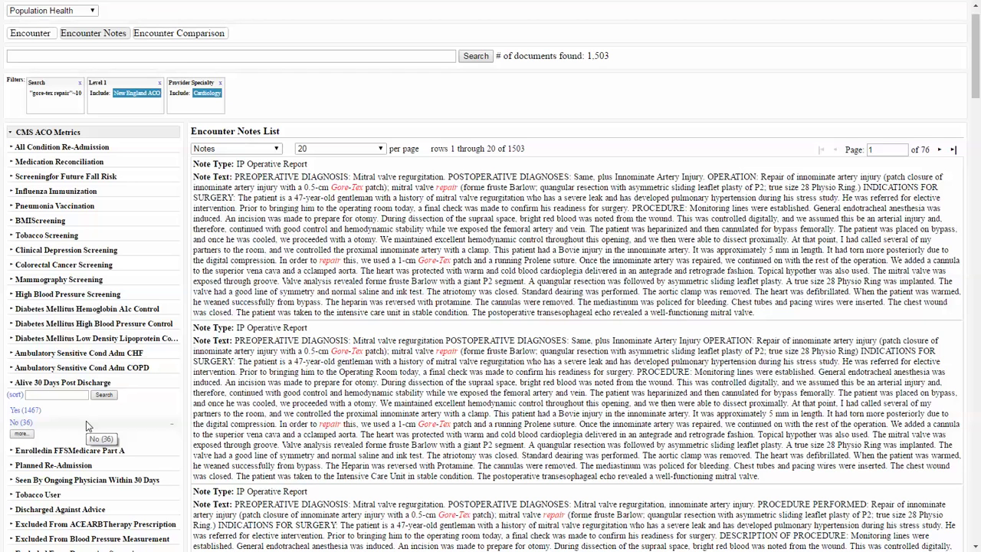
pyautogui.click(18, 424)
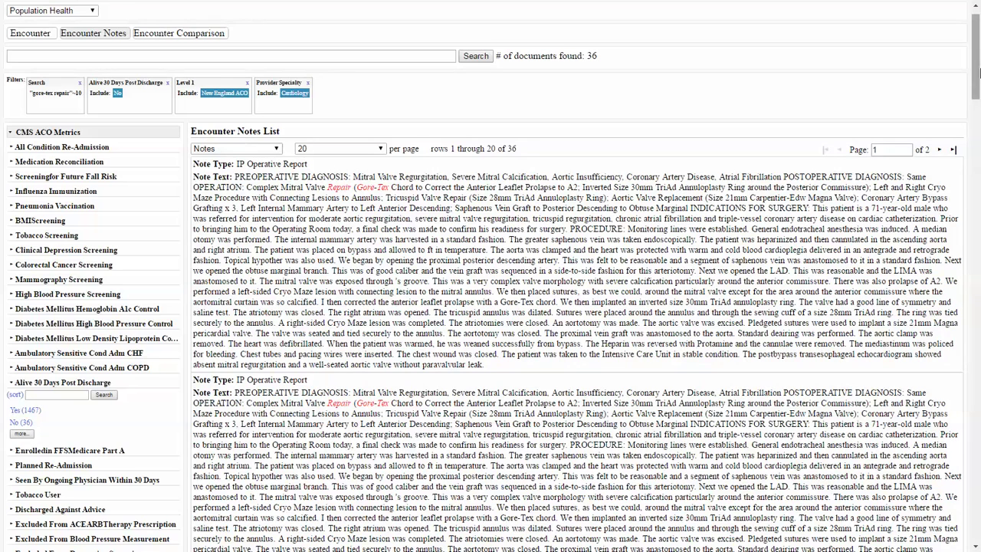
pyautogui.scroll(1, 977, 55)
pyautogui.moveTo(977, 56); pyautogui.dragTo(976, 38)
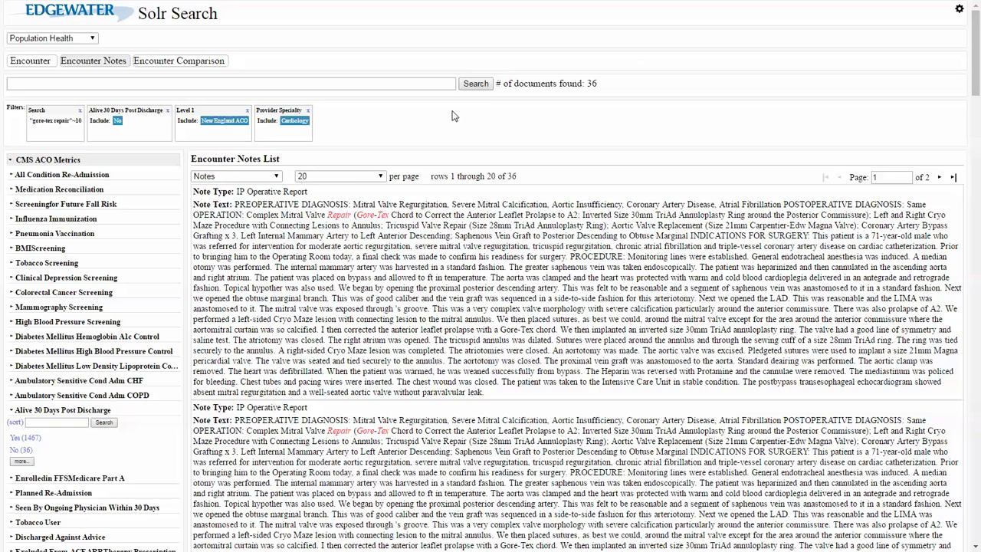
# Review the filtered encounters in the Encounter and Encounter Comparison views, and return to Encounter Notes.
pyautogui.click(36, 66)
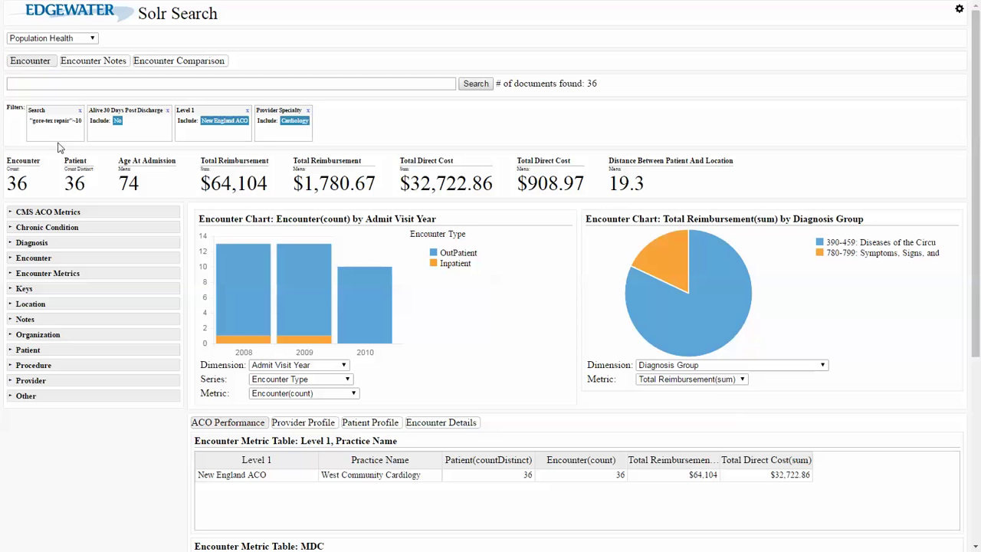
pyautogui.click(156, 65)
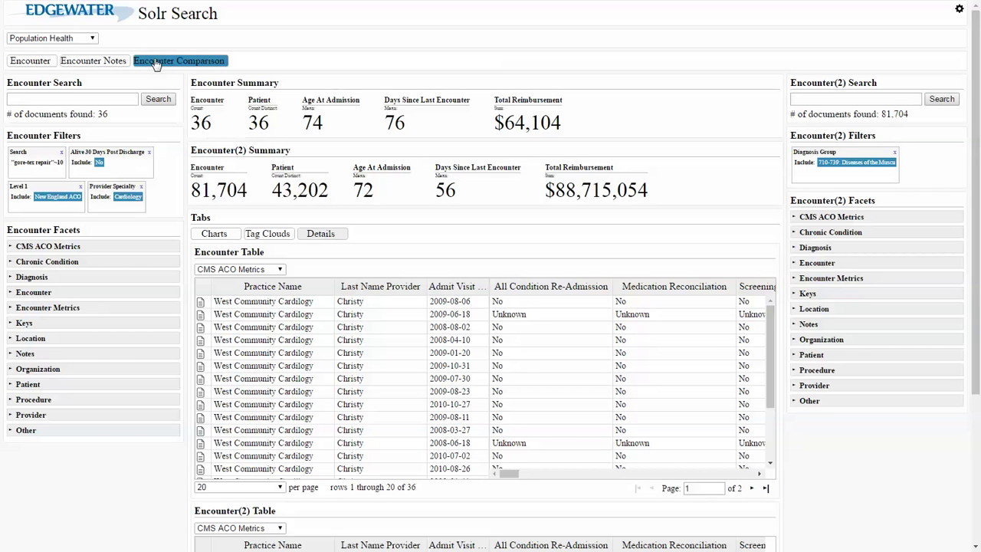
pyautogui.click(98, 69)
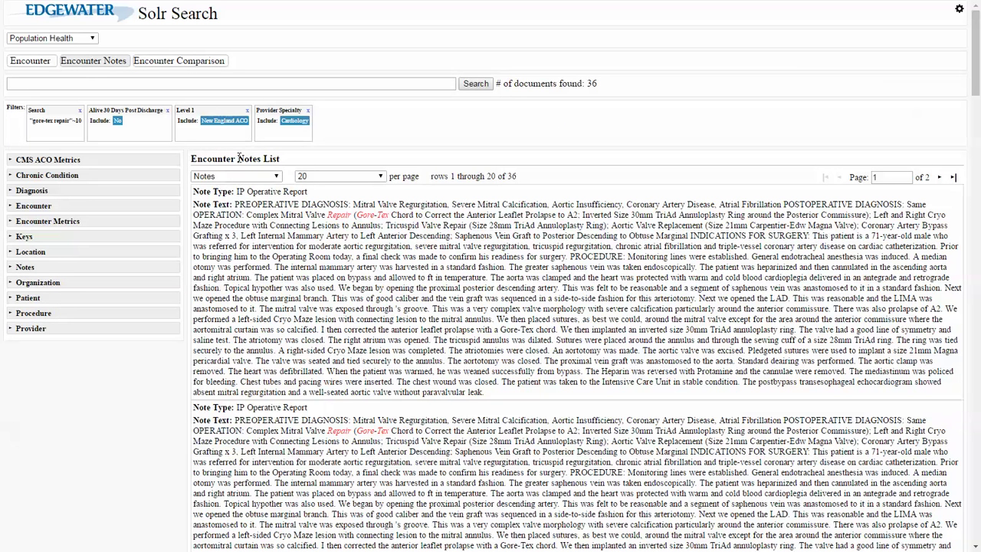
# Display the Location fields in the Encounter Notes List, review the records, and switch the list to the Provider fields.
pyautogui.click(276, 179)
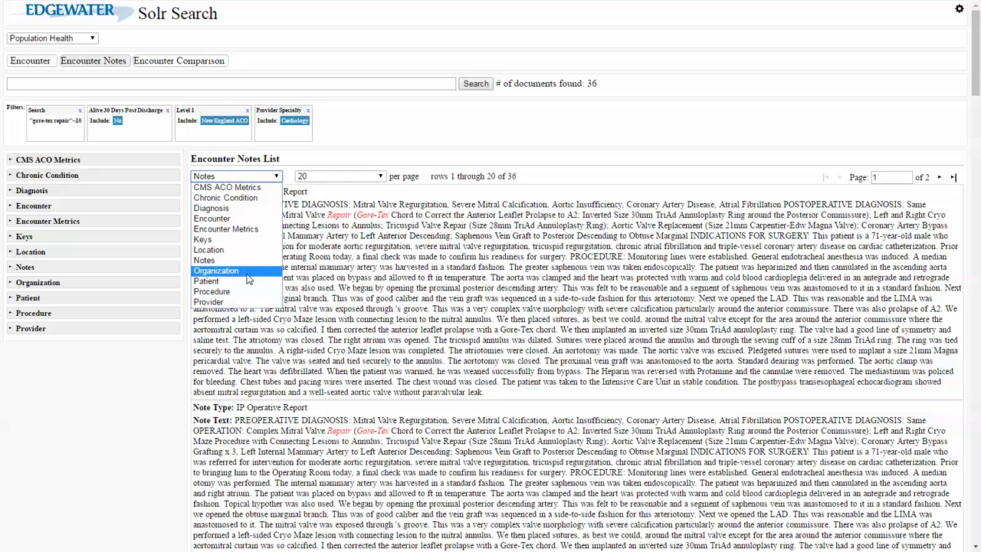
pyautogui.click(238, 251)
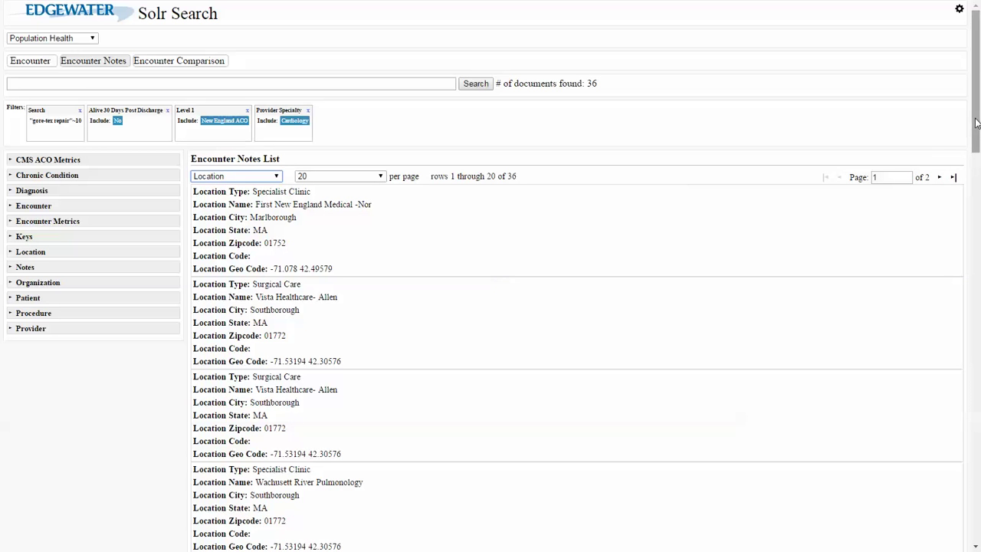
pyautogui.moveTo(976, 125); pyautogui.dragTo(937, 103)
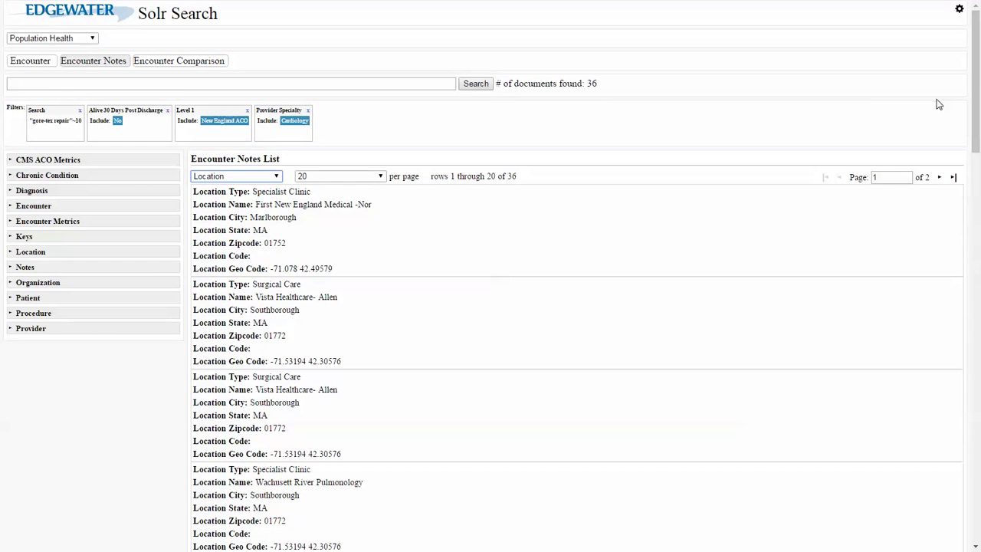
pyautogui.click(276, 177)
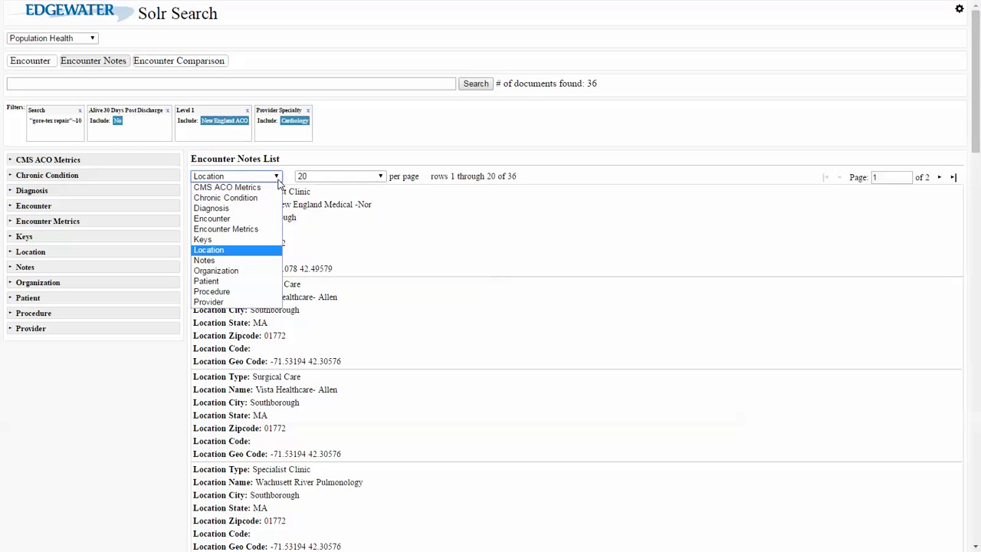
pyautogui.click(238, 302)
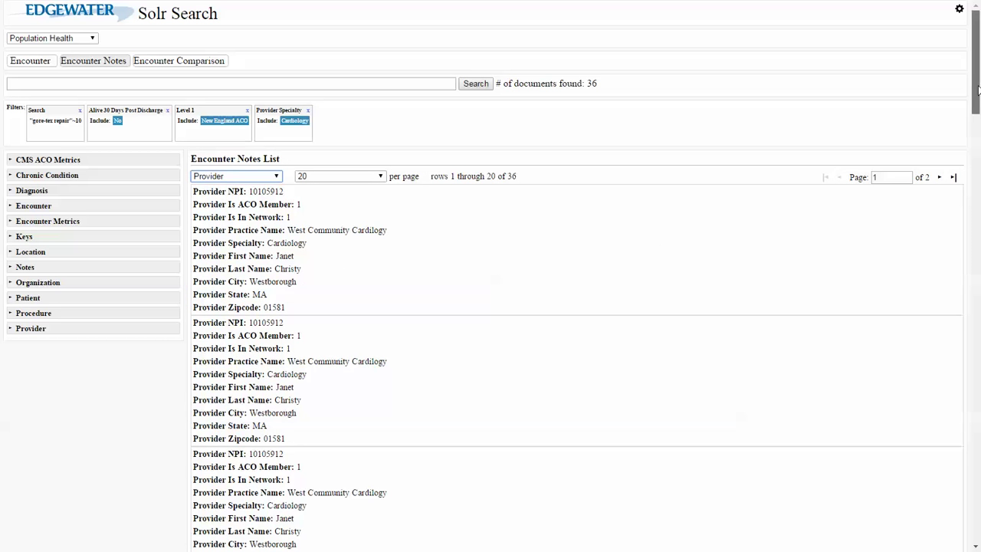
pyautogui.moveTo(977, 90)
pyautogui.mouseDown()
pyautogui.moveTo(979, 154)
pyautogui.moveTo(974, 77)
pyautogui.mouseUp()
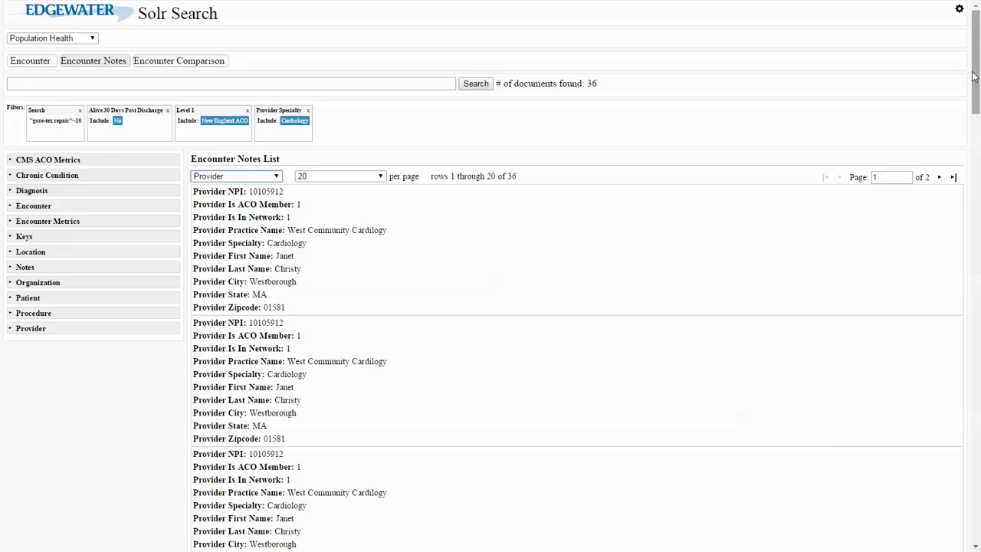
# Leave the browser's full-screen mode, switch to the PowerPoint presentation, and present the Contact Us slide 6 as a slide show.
pyautogui.press('F11')
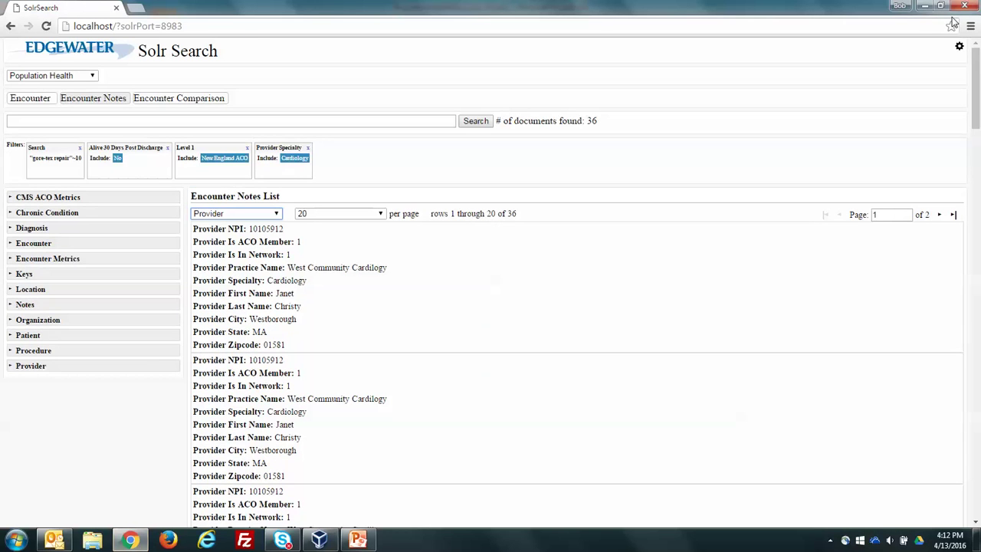
pyautogui.click(926, 10)
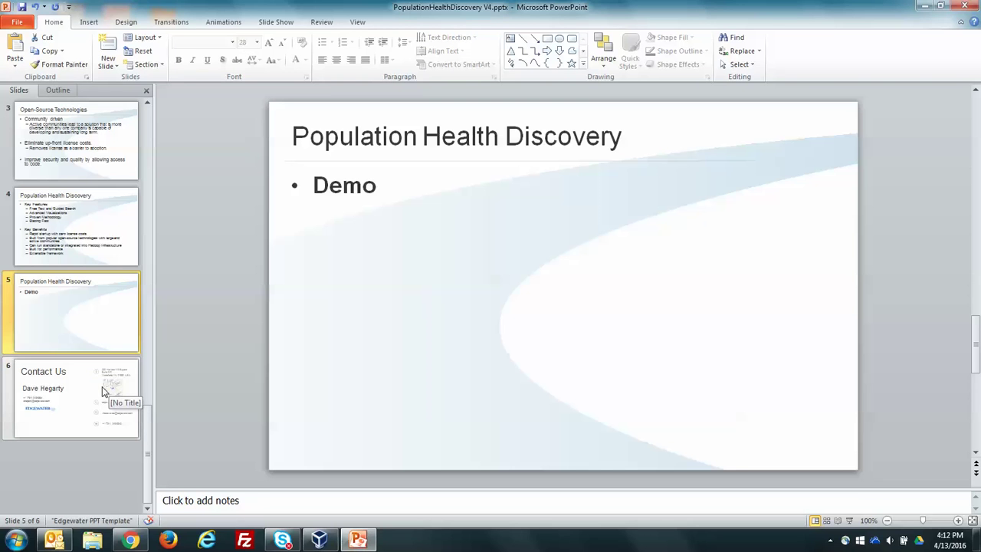
pyautogui.click(102, 387)
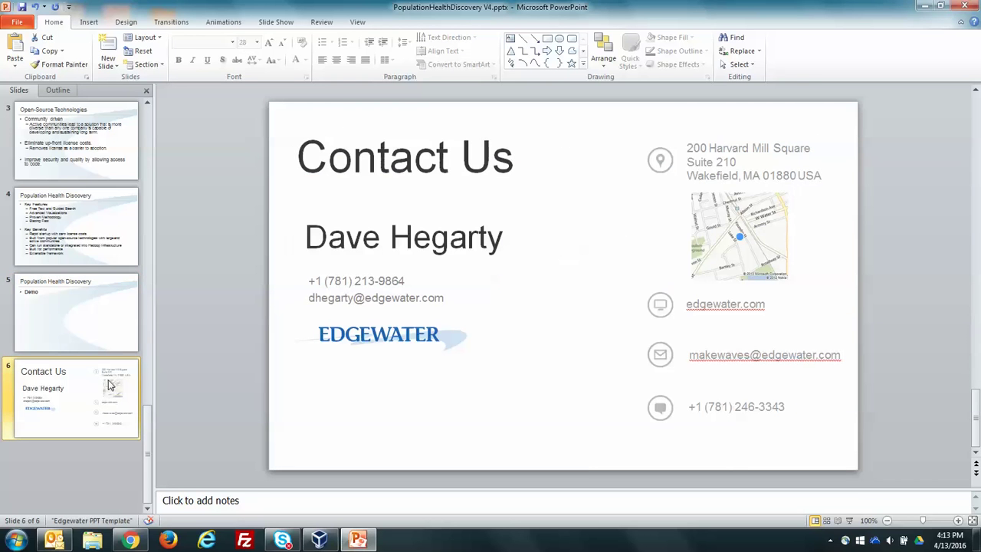
pyautogui.click(848, 522)
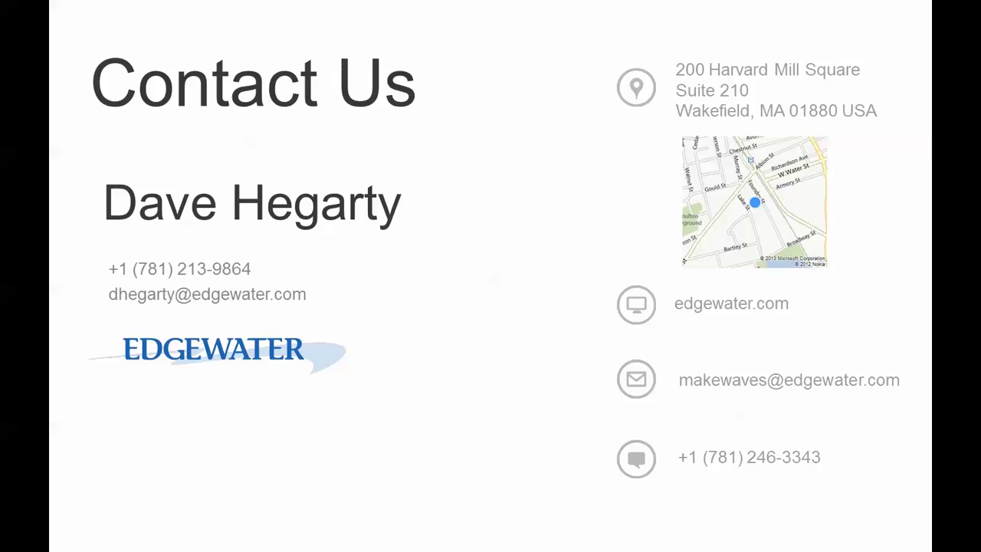